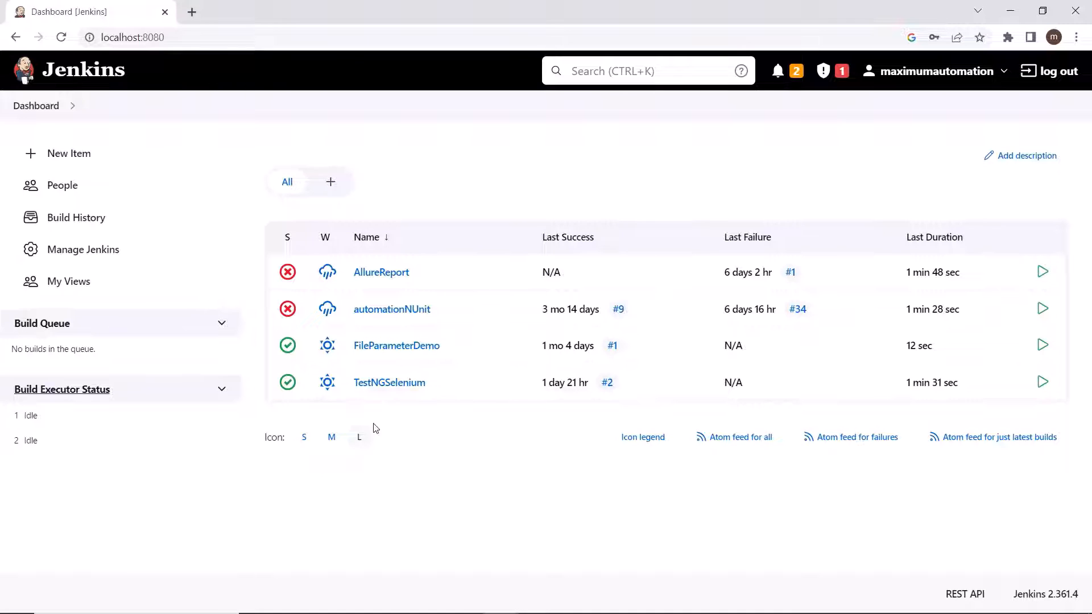
Step: View the TestNGSelenium project's page and return to the dashboard
click(392, 389)
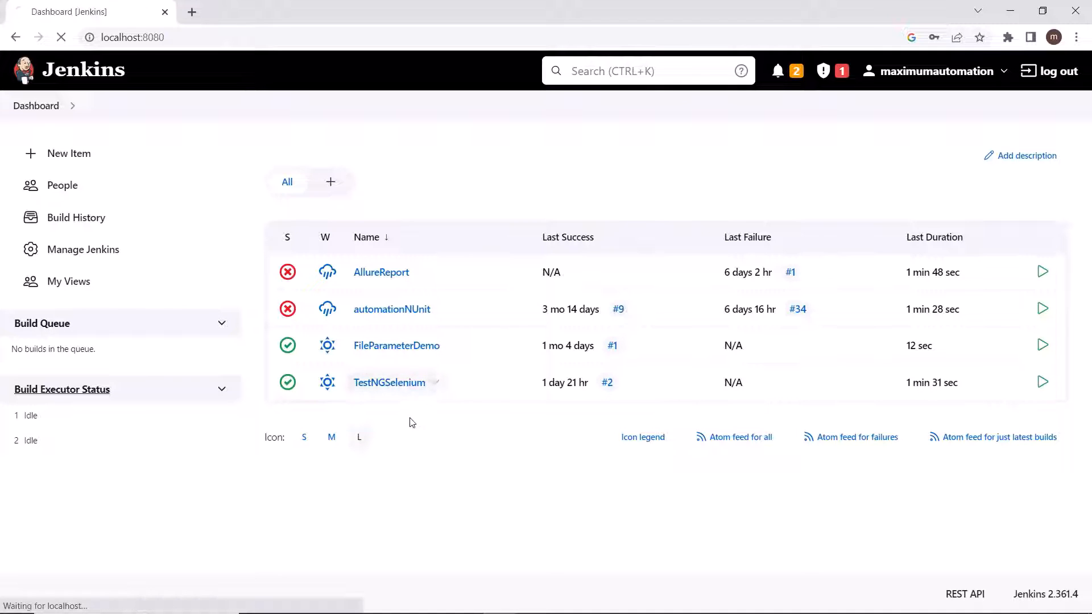
click(390, 384)
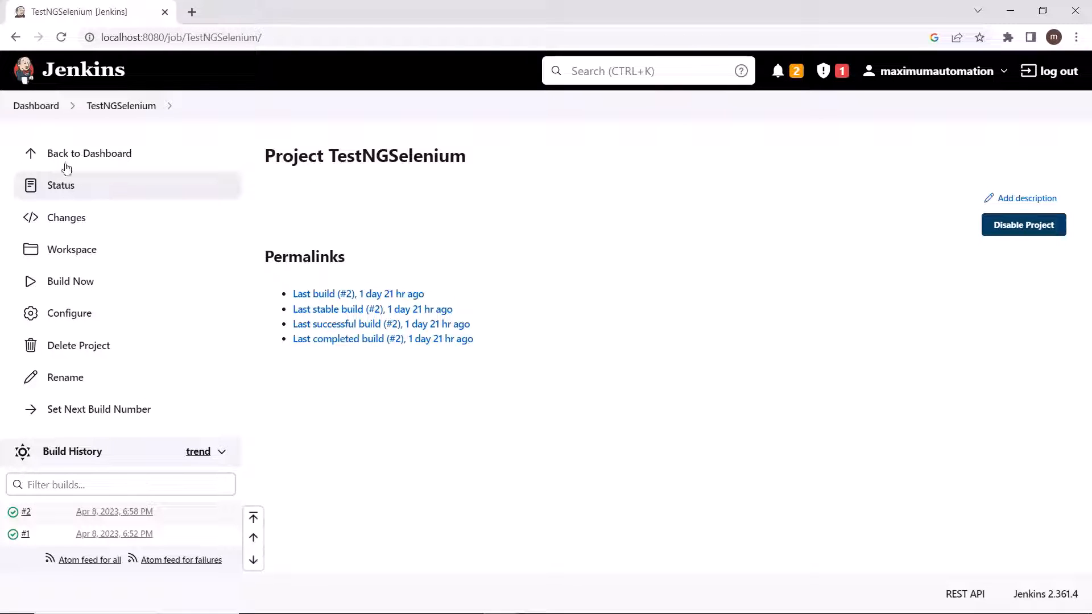
click(36, 108)
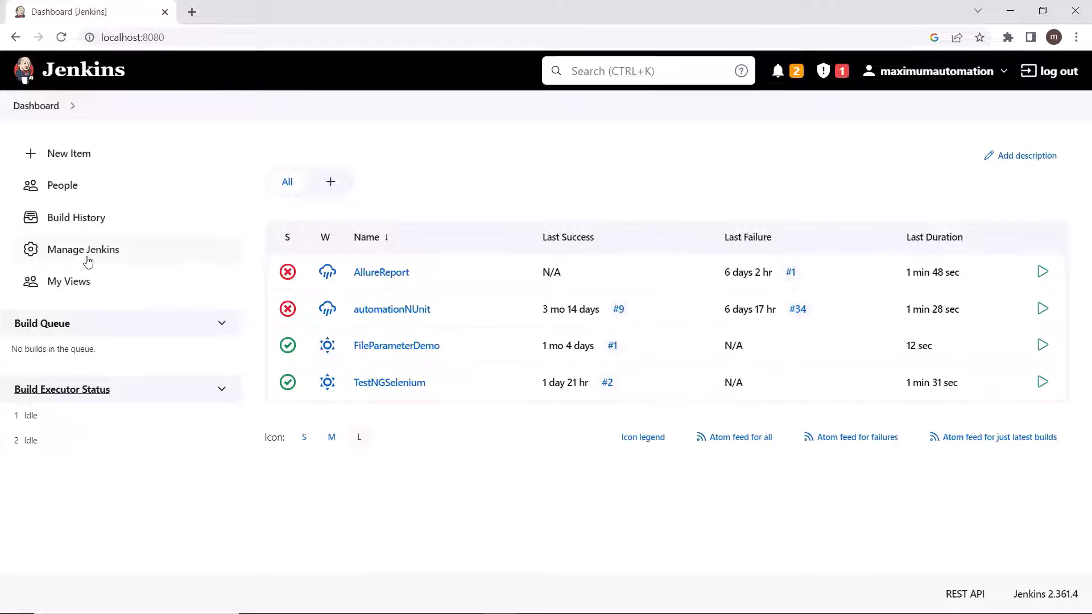
Step: Search the available Jenkins plugins for testng and install the TestNG Results plugin without restart
click(136, 257)
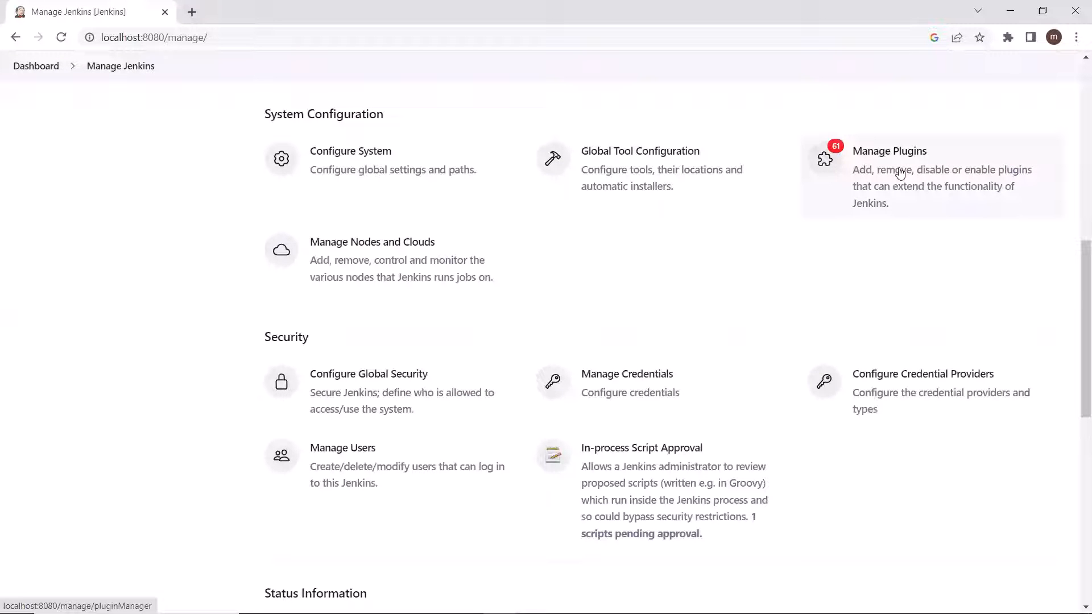
click(900, 172)
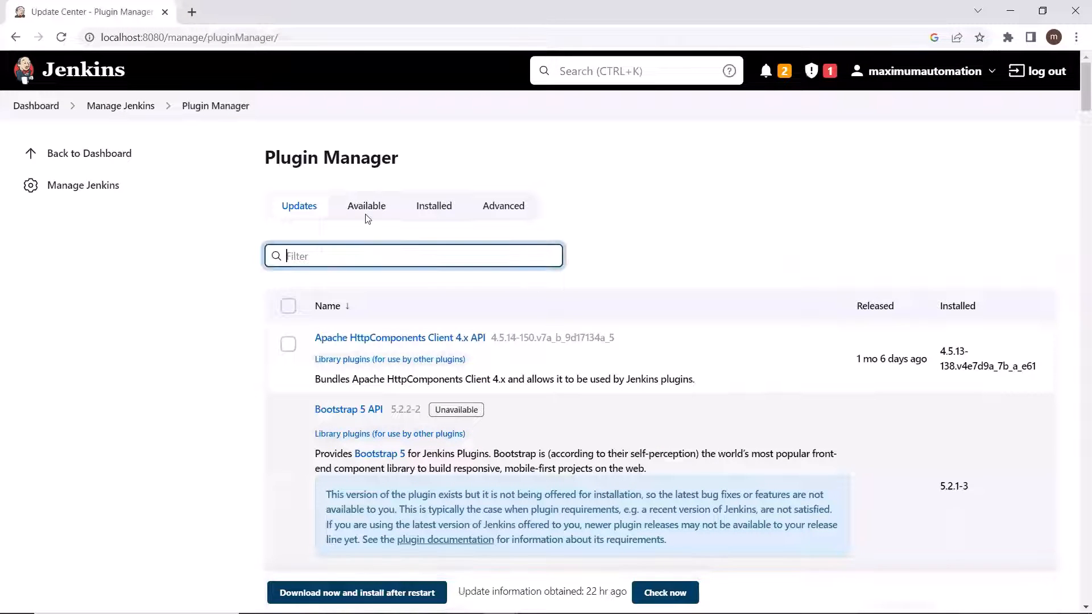
click(365, 211)
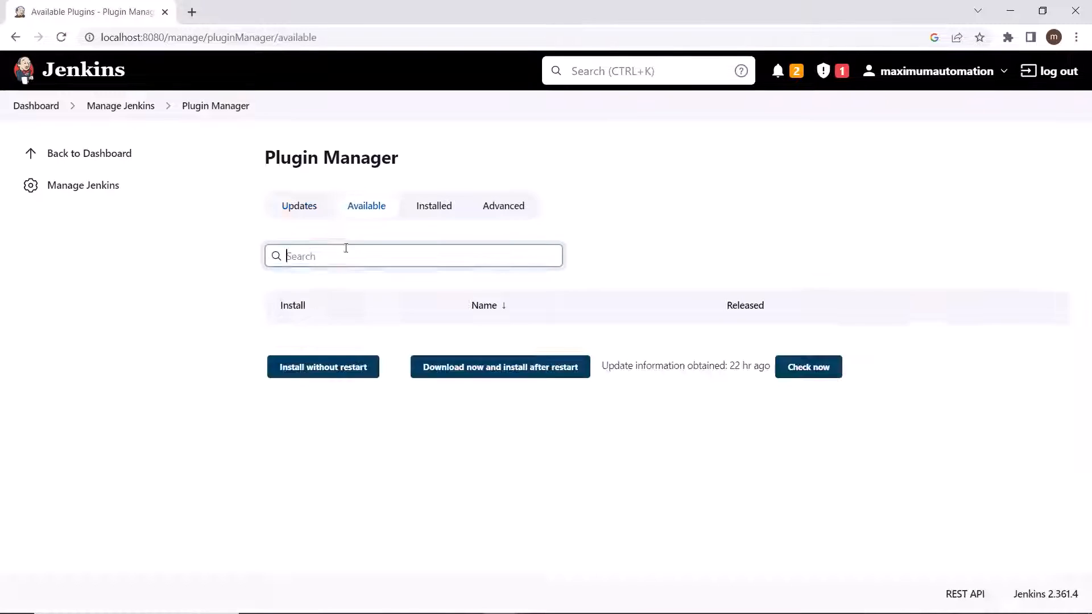
click(306, 256)
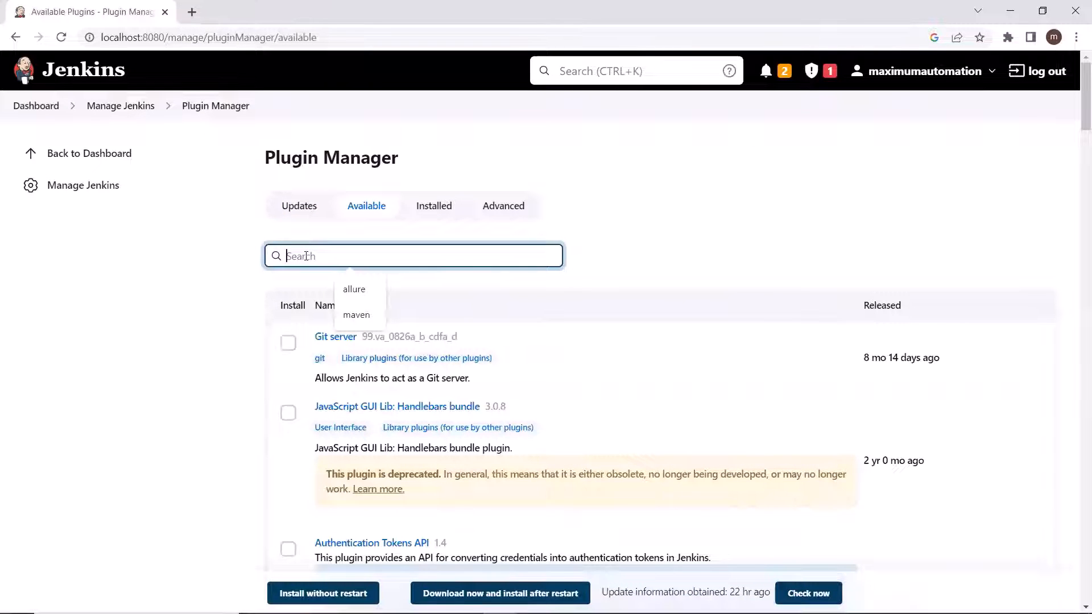
text(t)
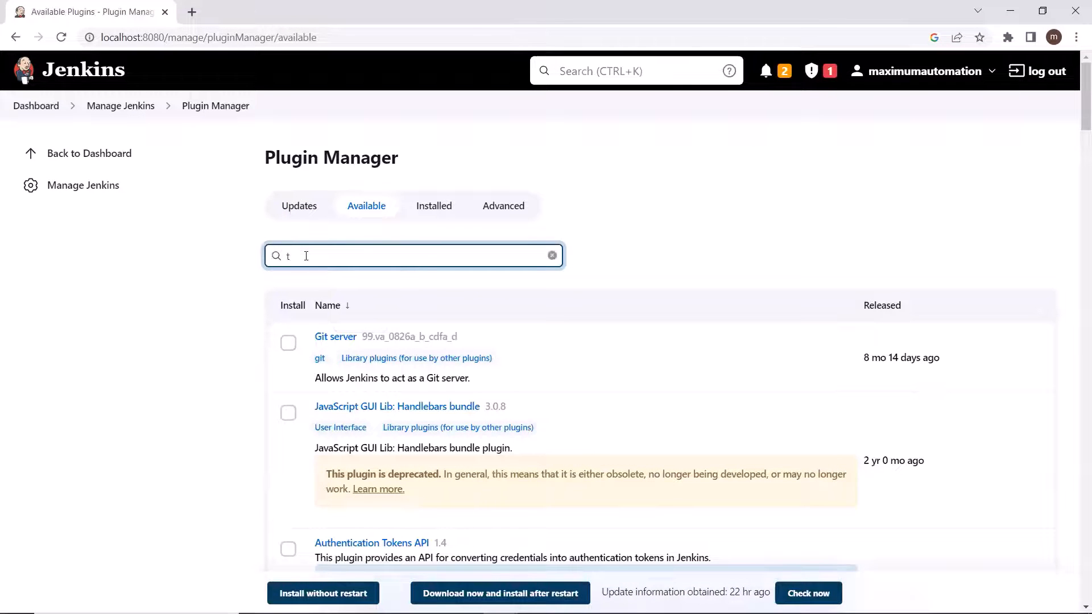
text(estng)
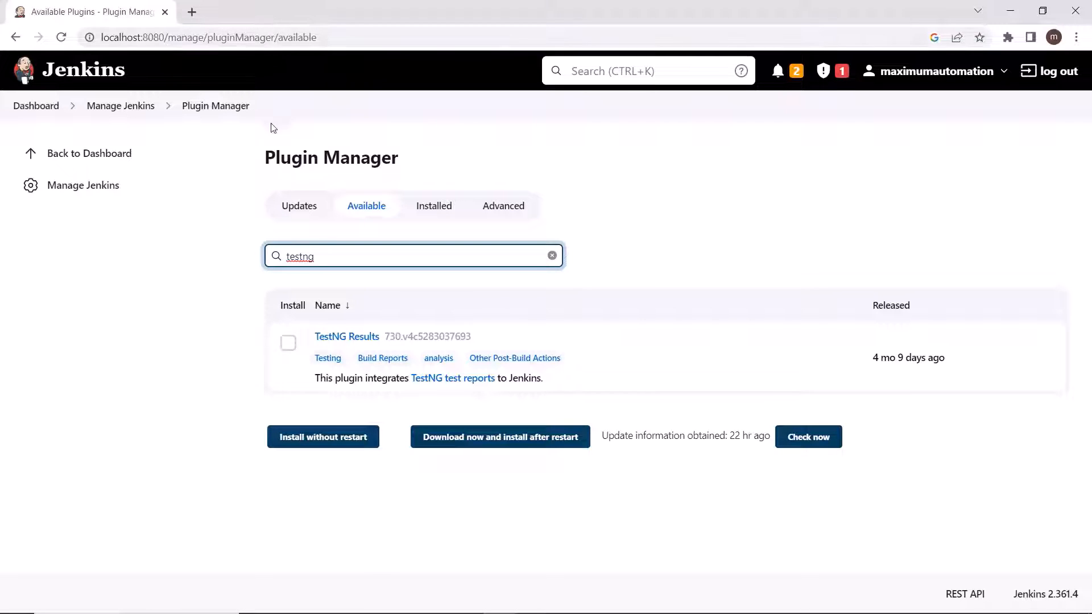
click(288, 343)
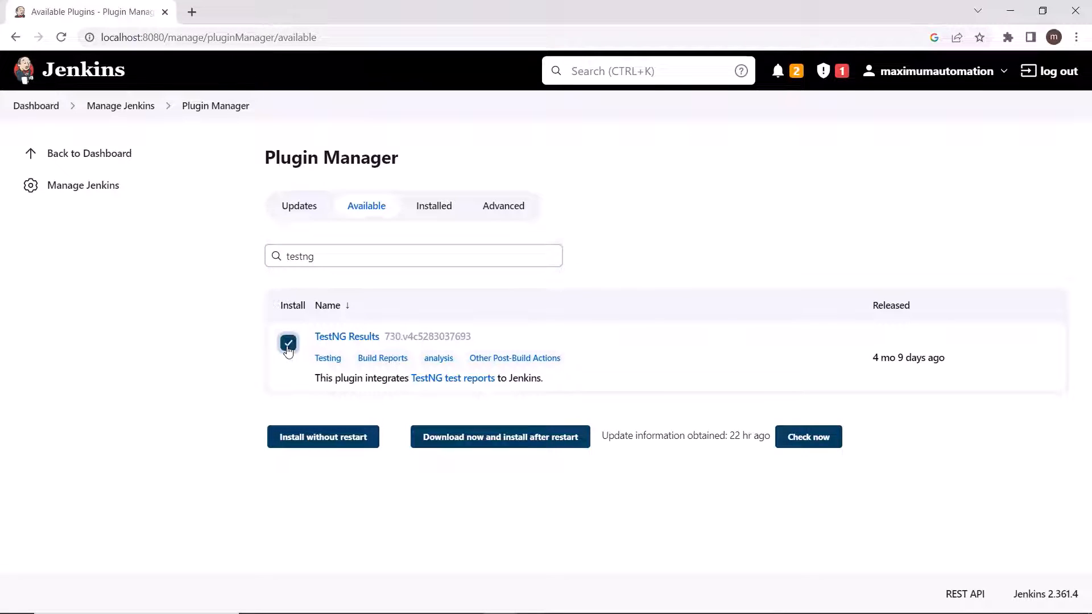
click(320, 443)
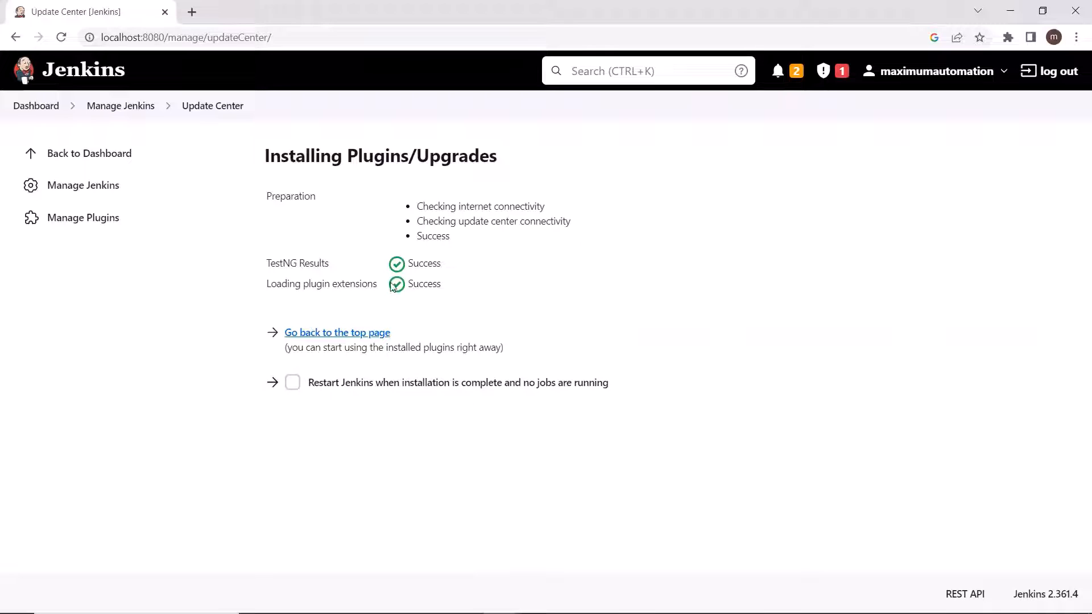
Step: Open the TestNGSelenium project's configuration and check the Windows batch command in its build steps
click(40, 109)
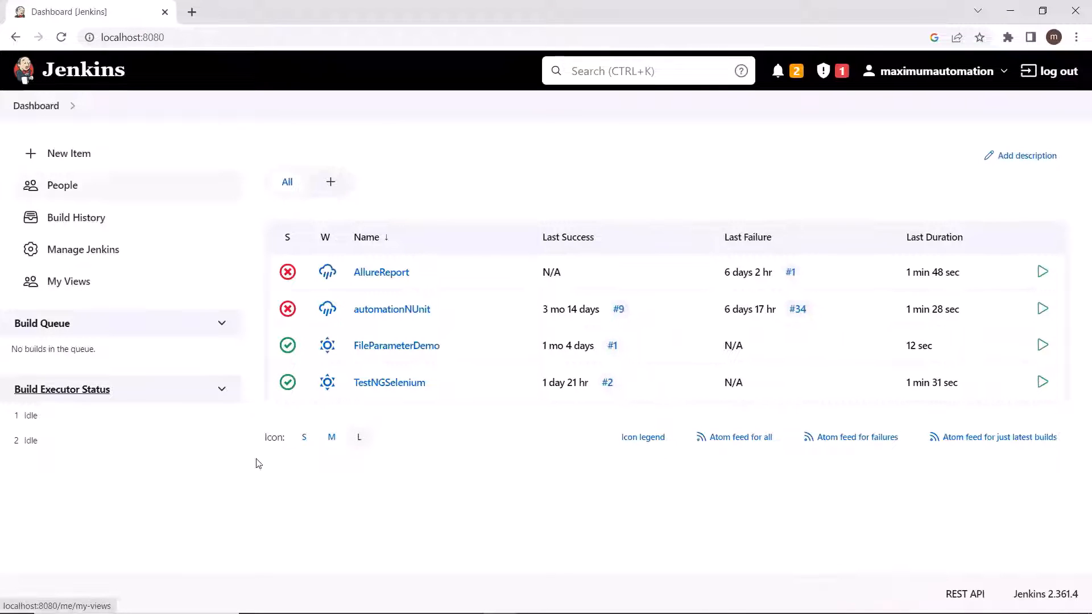
click(392, 383)
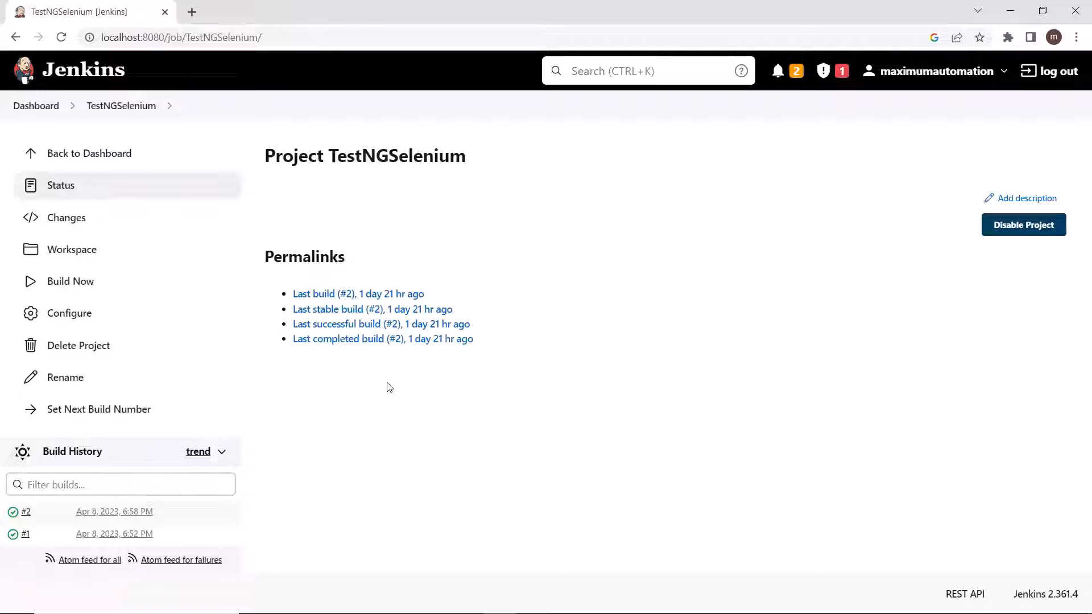
click(79, 322)
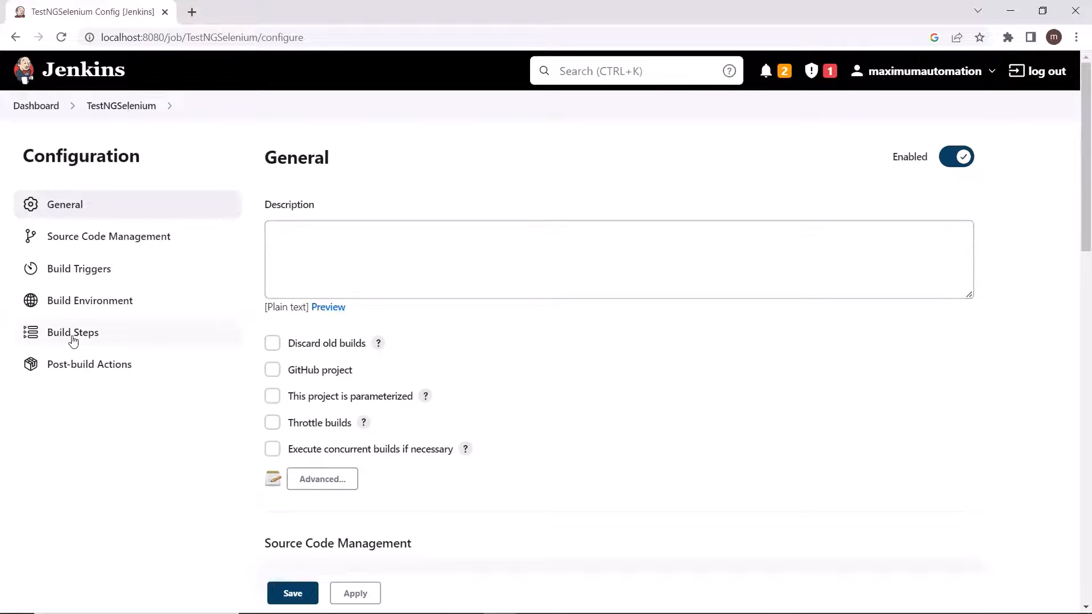
click(105, 335)
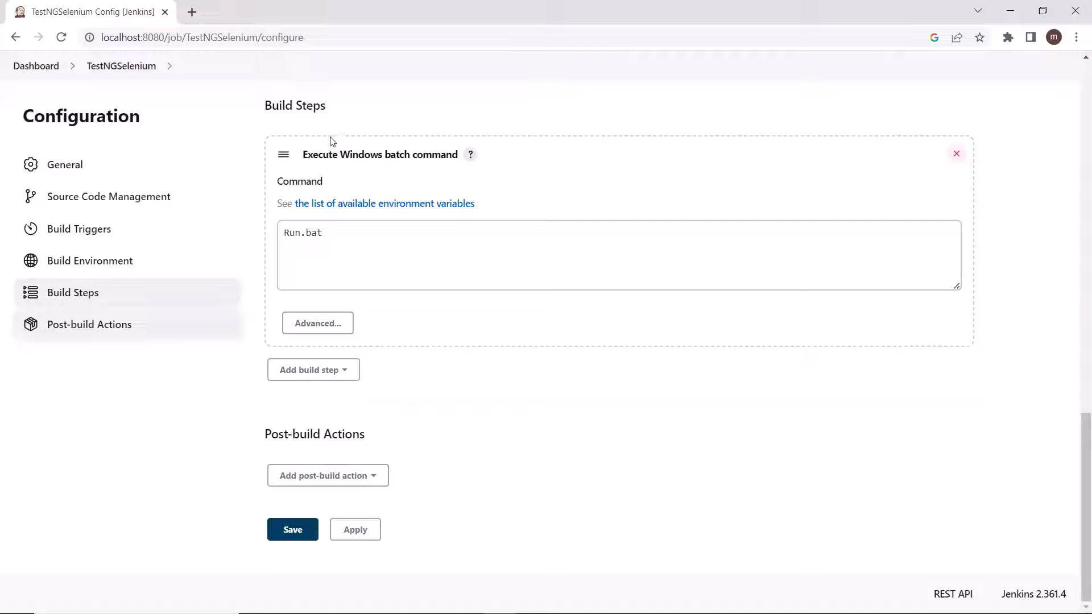
click(288, 222)
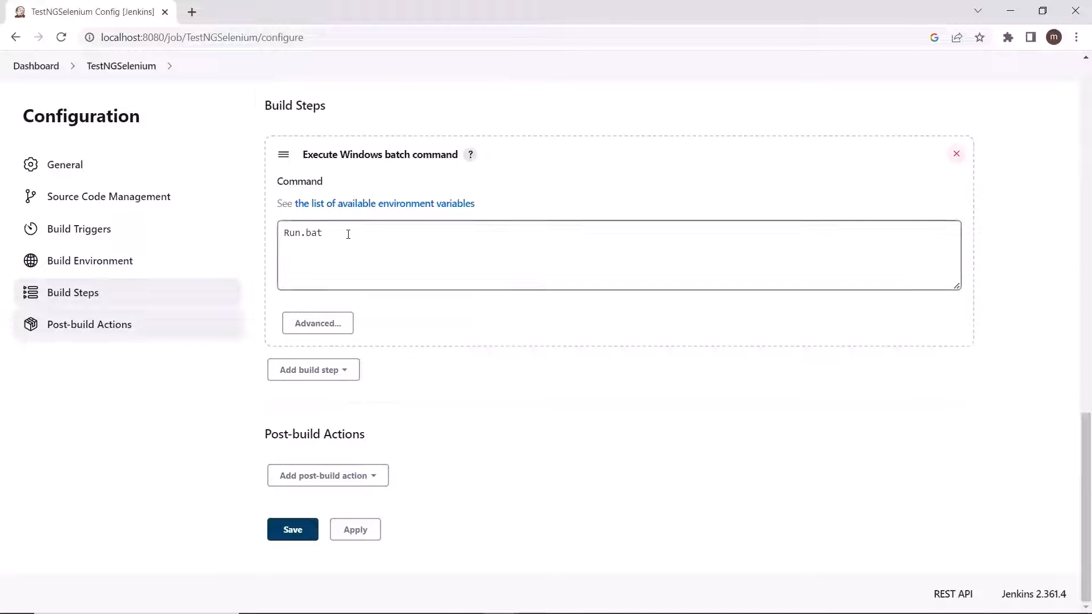
drag(346, 234, 269, 238)
click(336, 244)
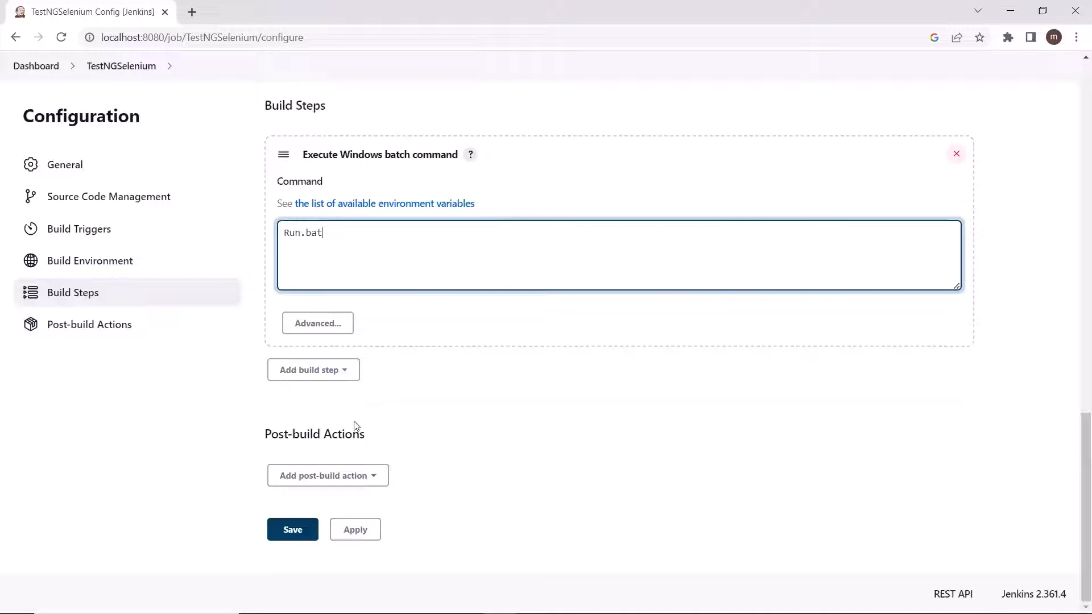
click(320, 353)
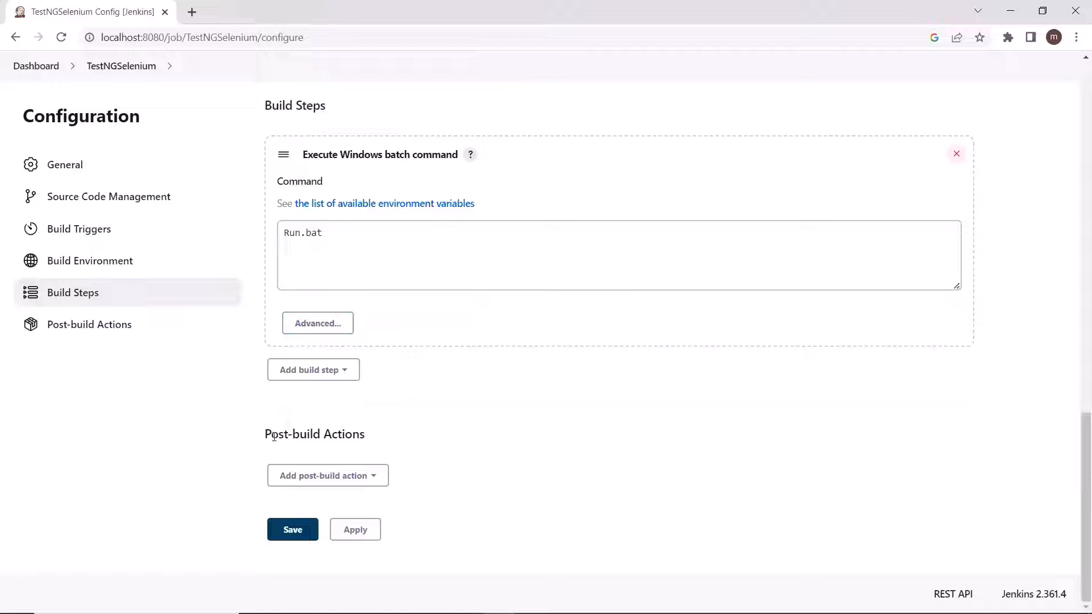
Step: Add the Publish TestNG Results post-build action to the TestNGSelenium project
drag(272, 435, 379, 452)
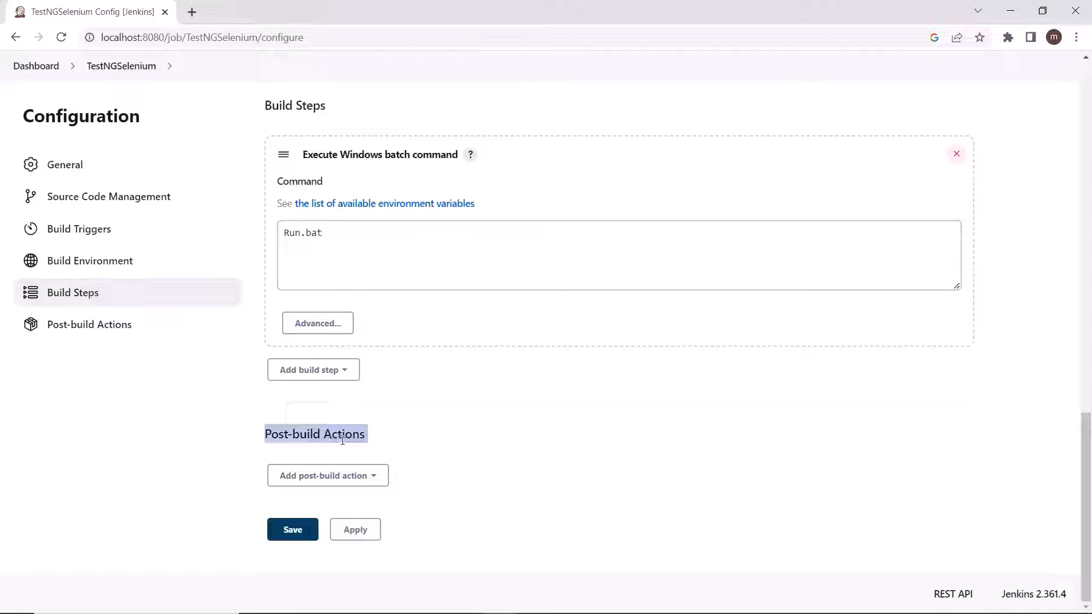
click(330, 486)
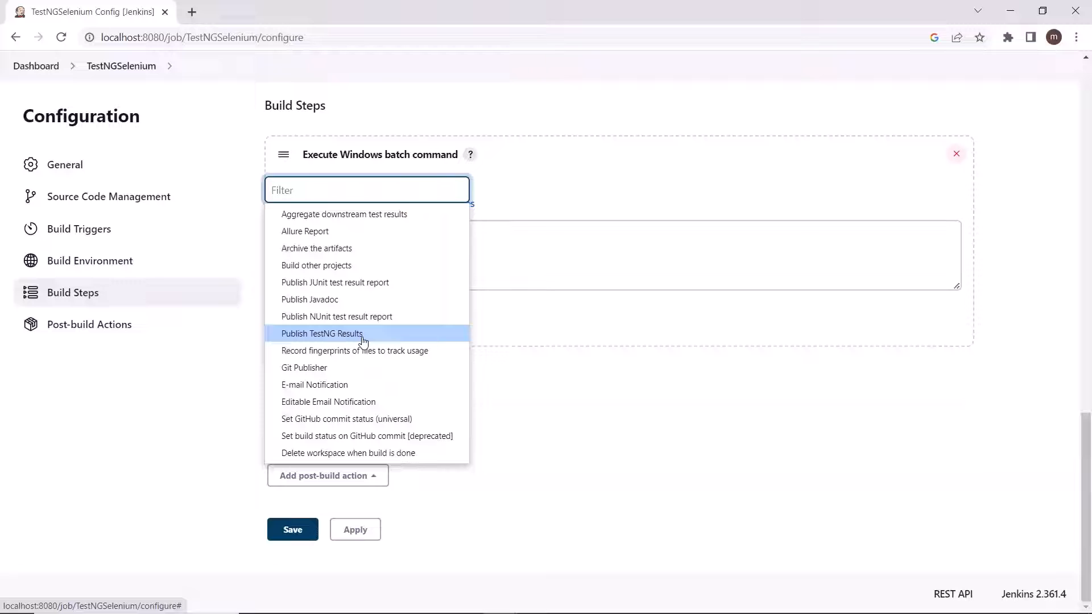
click(321, 335)
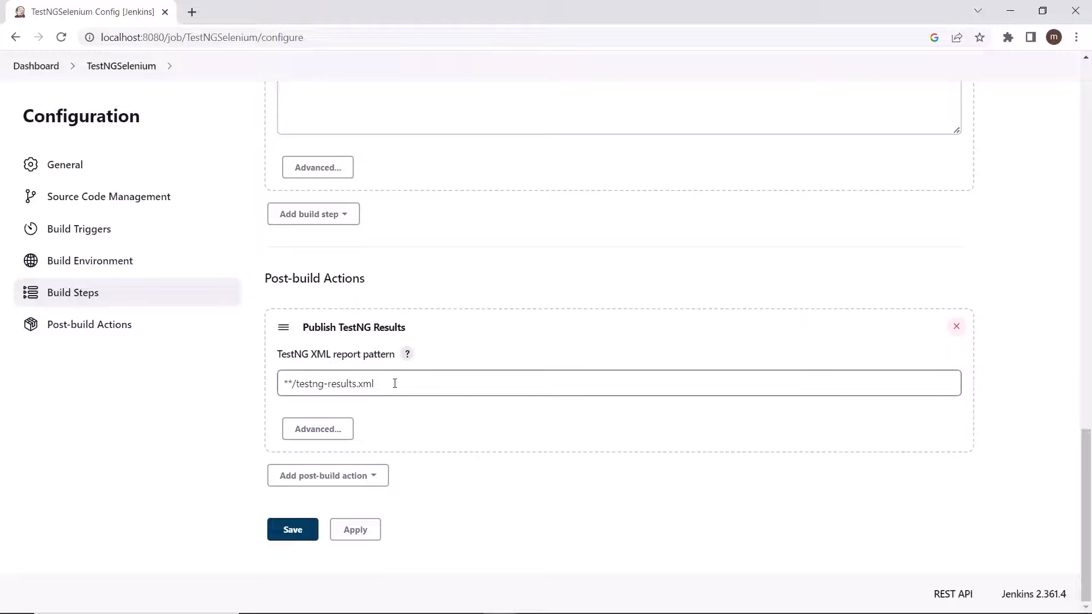
Step: Review the TestNG XML report pattern and the custom workspace directory in the project's advanced general settings
drag(394, 384, 275, 387)
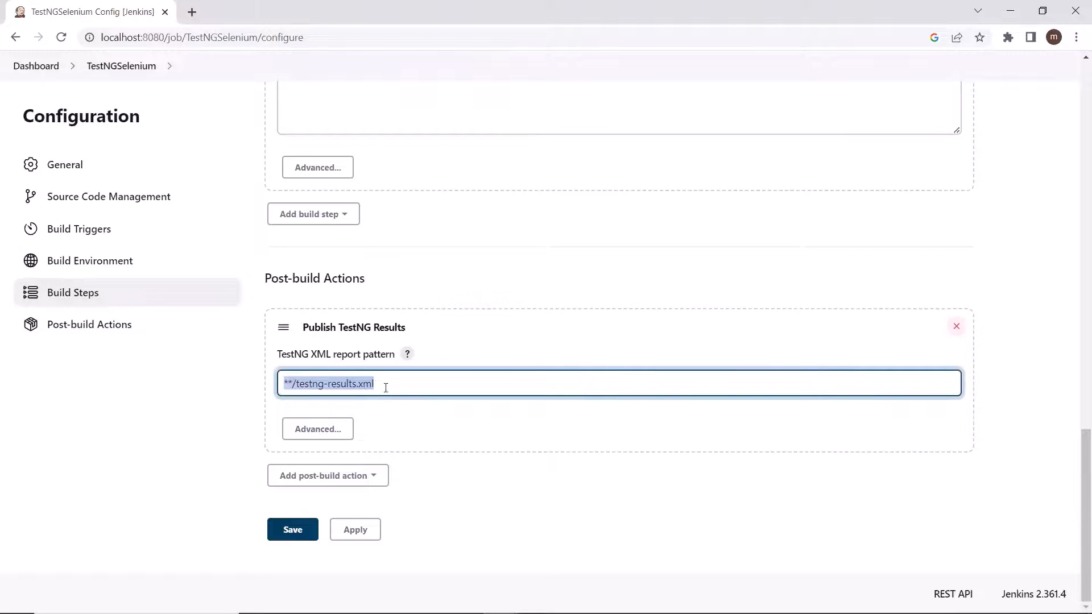
scroll(405, 422, up, 17)
scroll(290, 256, down, 4)
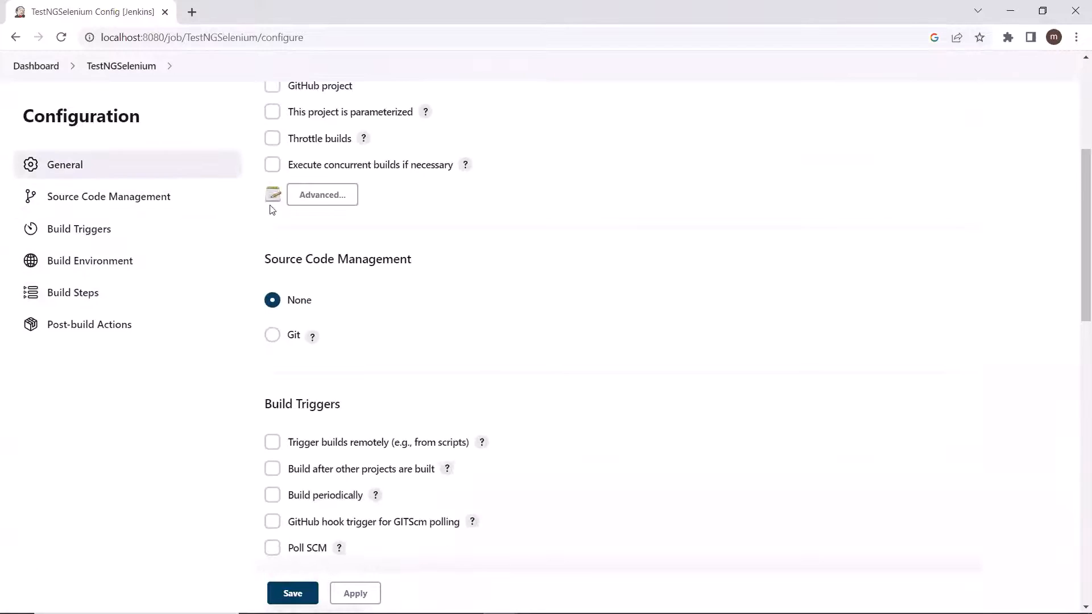
click(323, 195)
scroll(346, 259, down, 3)
drag(438, 207, 283, 207)
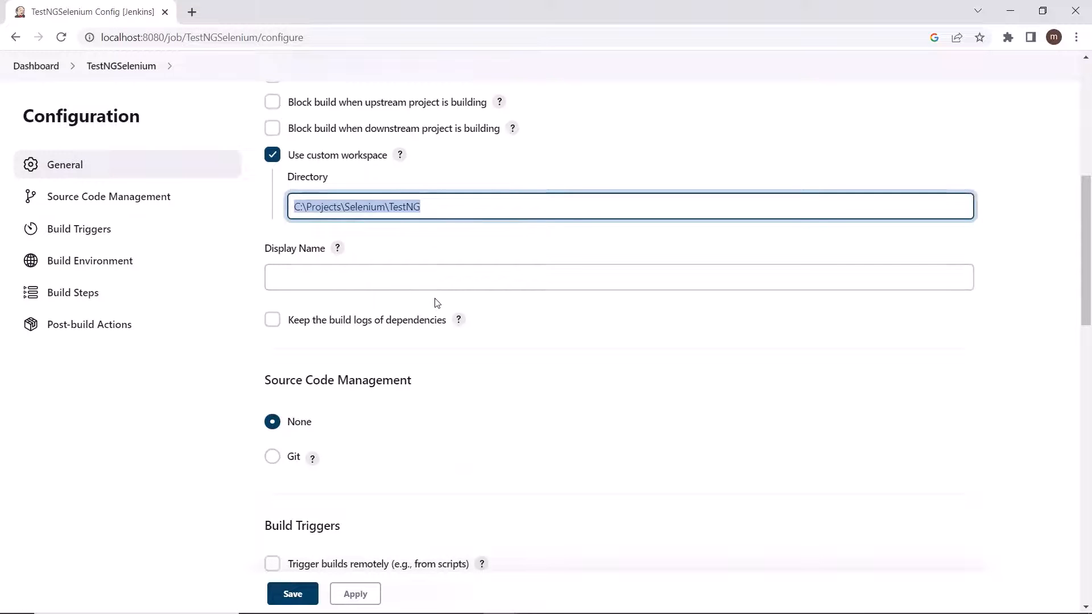
scroll(434, 302, down, 20)
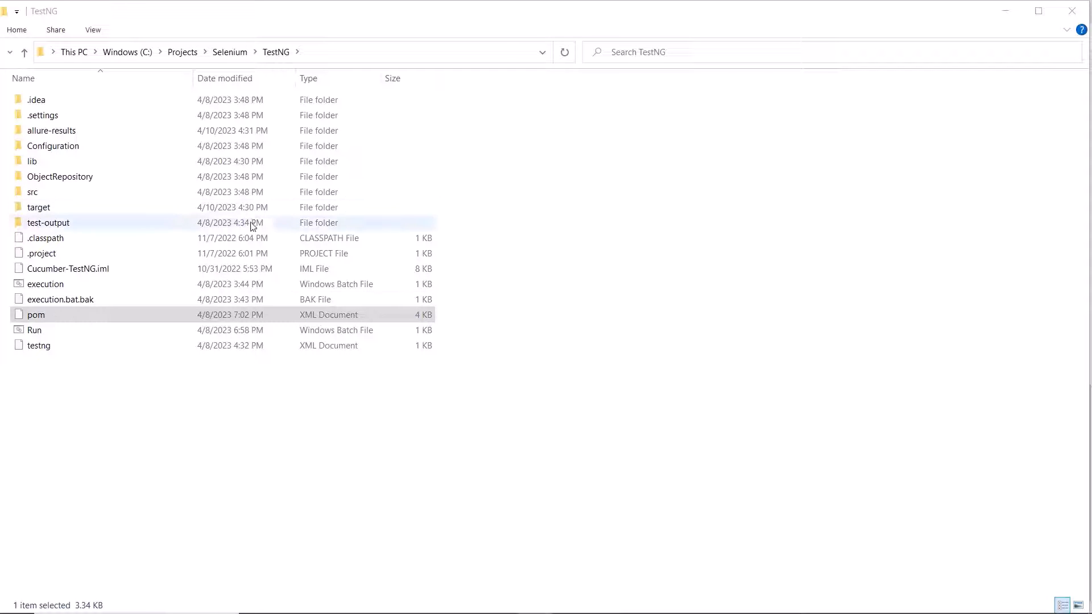
Step: In File Explorer, locate the testng-results file under the TestNG project's target\surefire-reports folder and copy that relative path
double_click(67, 212)
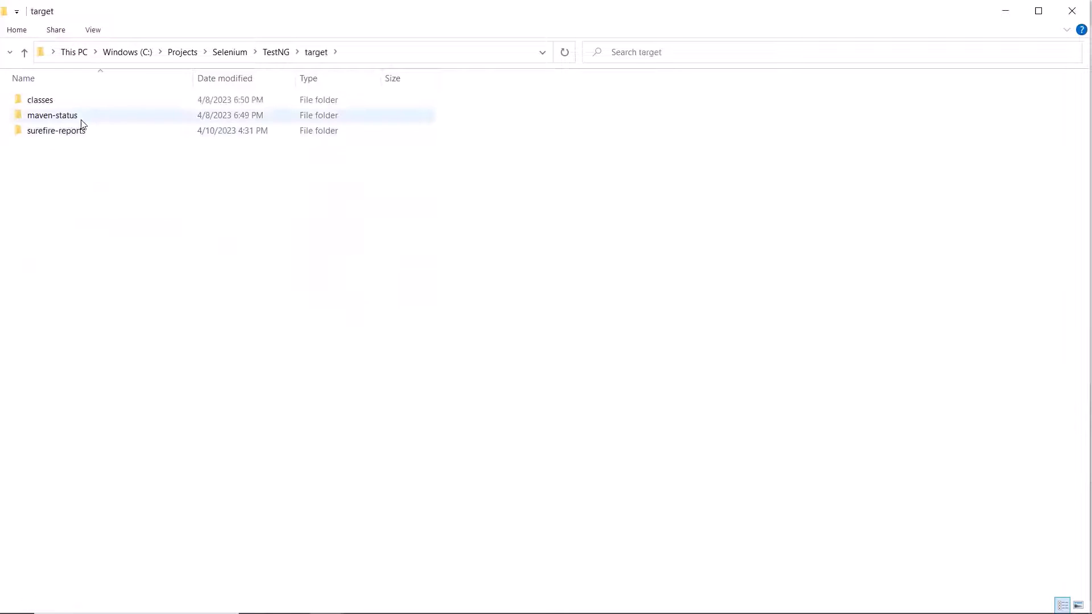
click(76, 137)
double_click(76, 137)
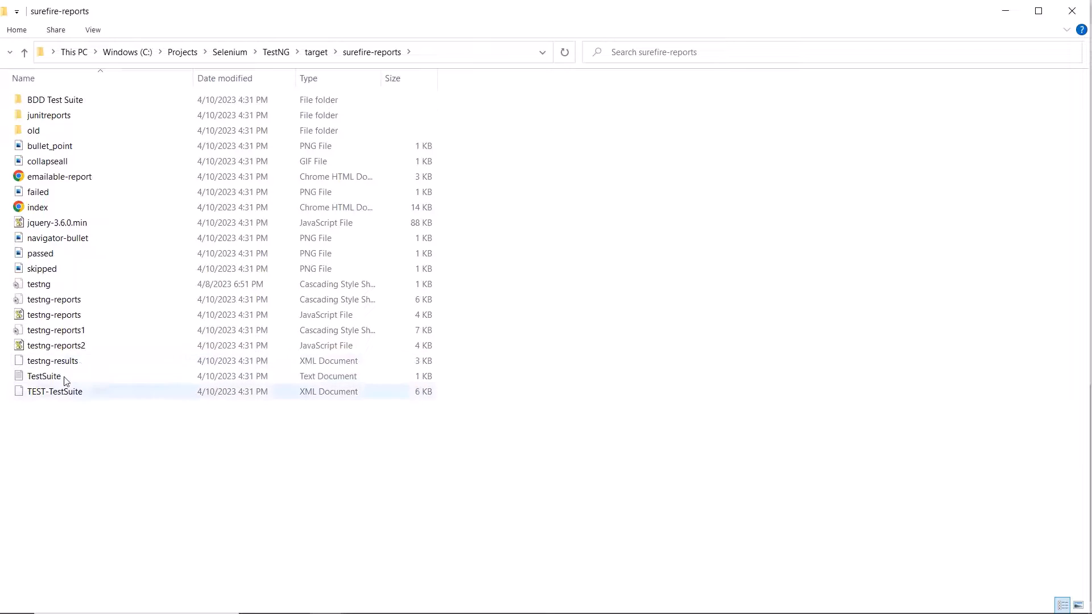
click(187, 364)
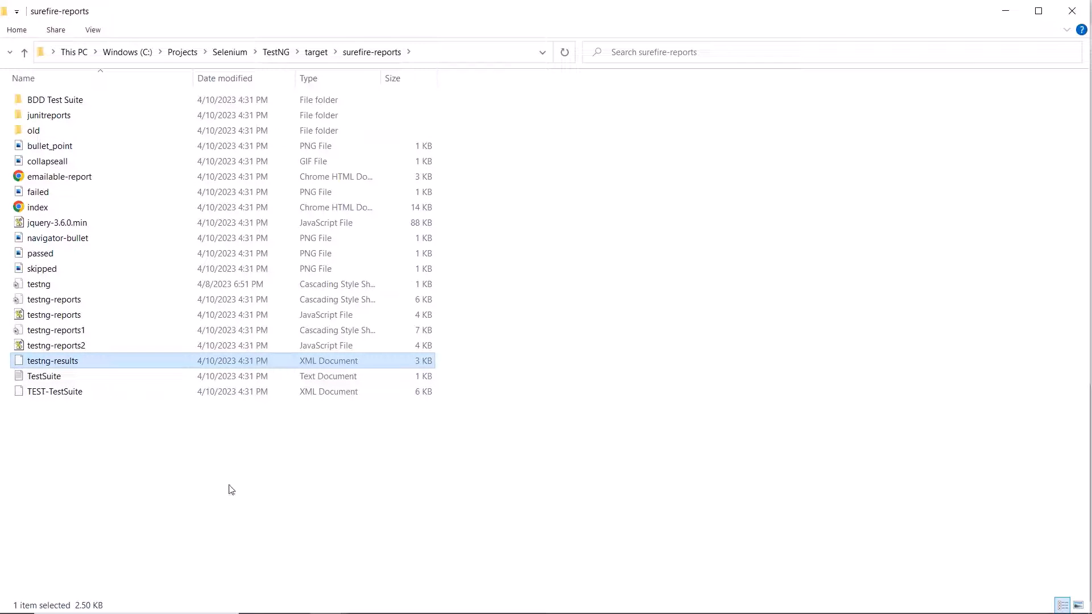
click(426, 52)
drag(160, 52, 349, 87)
key(ctrl+c)
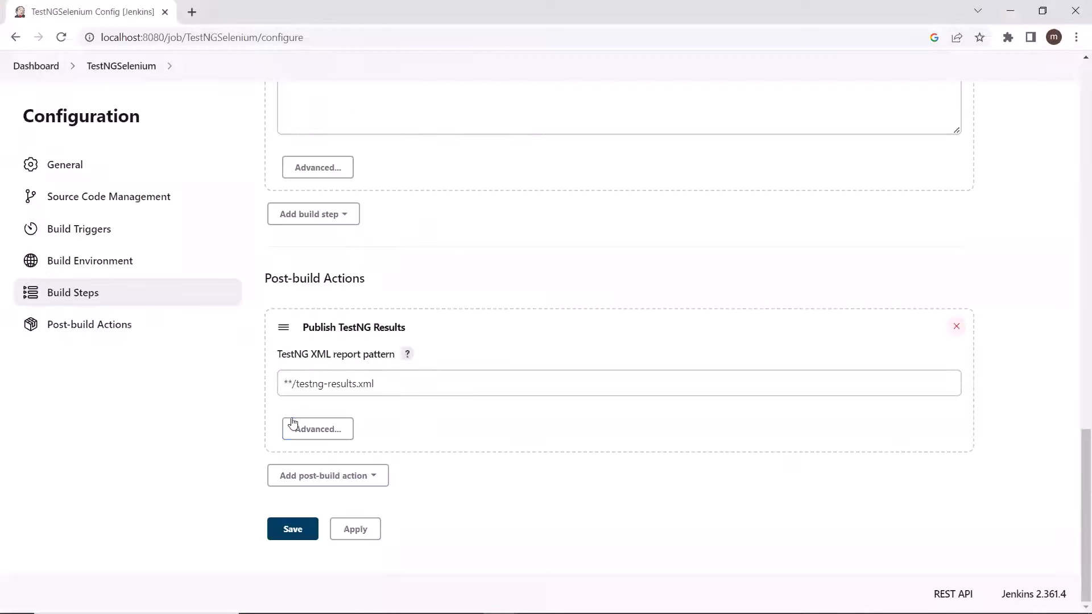
Step: Set the TestNG XML report pattern to target\surefire-reports\testng-results.xml
click(294, 384)
drag(294, 383, 270, 392)
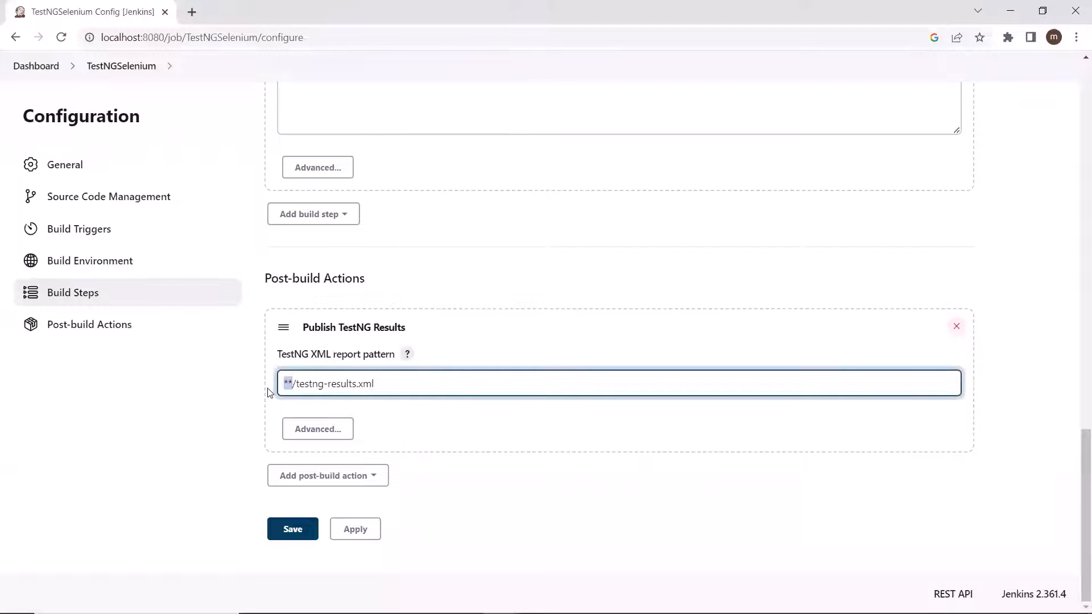
key(ctrl+v)
key(Delete)
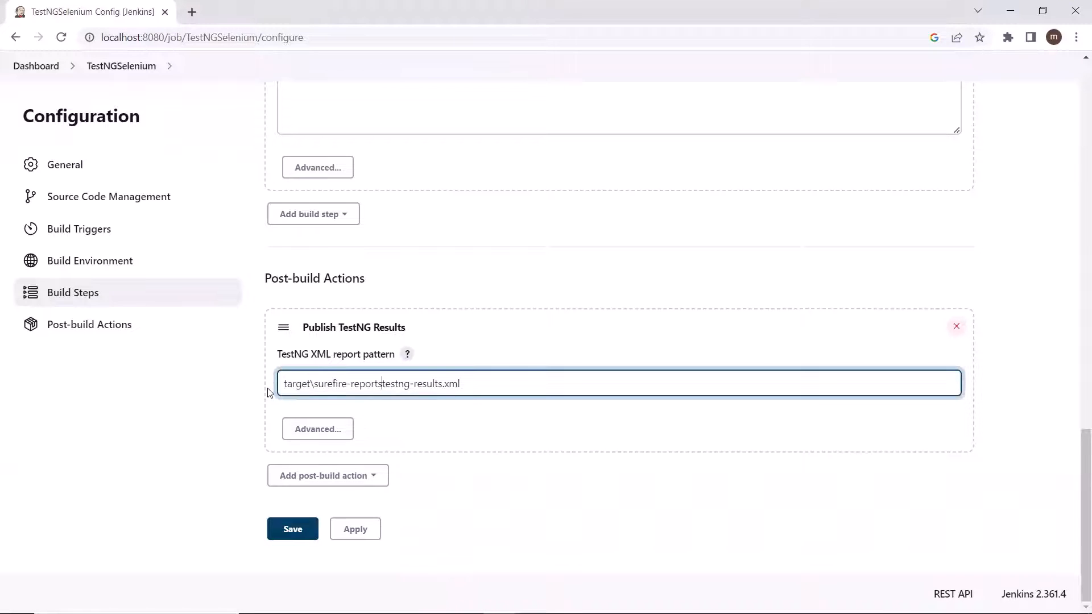
text(\)
drag(382, 385, 275, 394)
click(386, 385)
drag(386, 385, 268, 398)
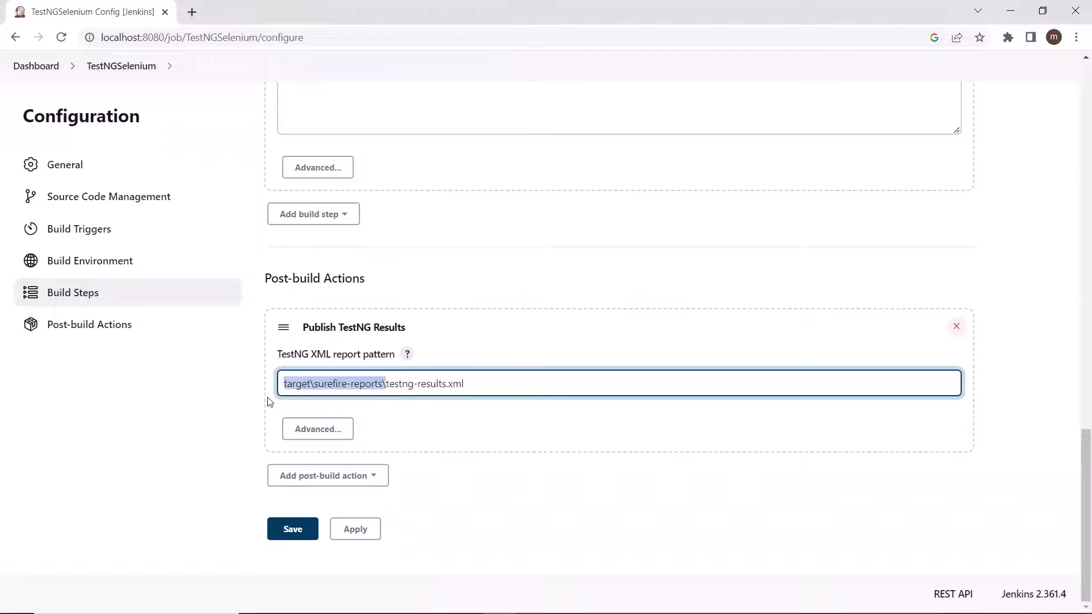
click(360, 385)
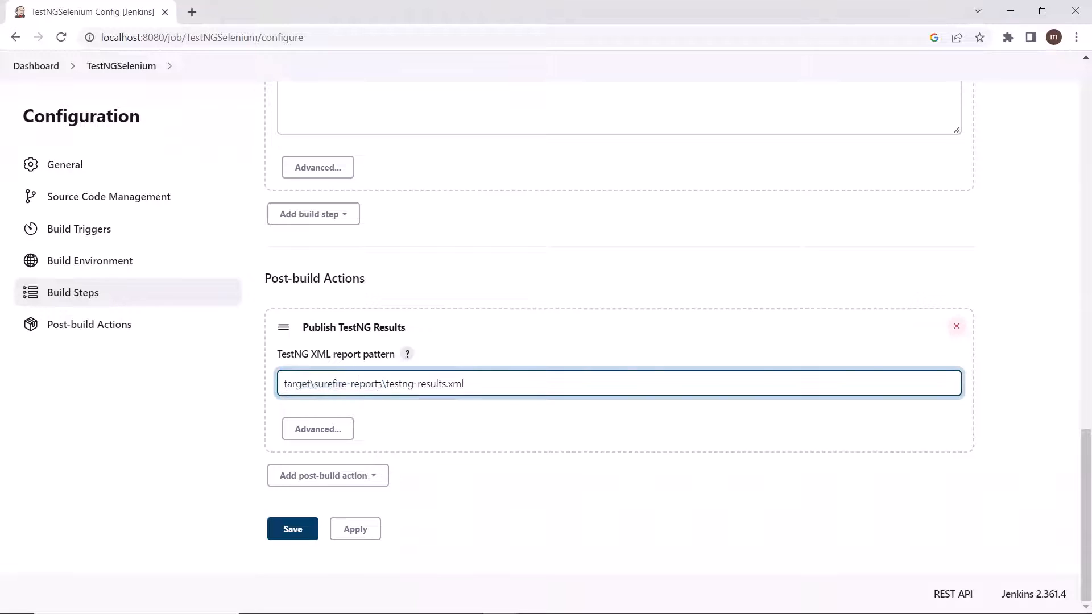
Step: Set the TestNG XML report pattern to **\testng-results.xml, using the wildcard for the folder path
drag(309, 396, 278, 400)
key(ctrl+c)
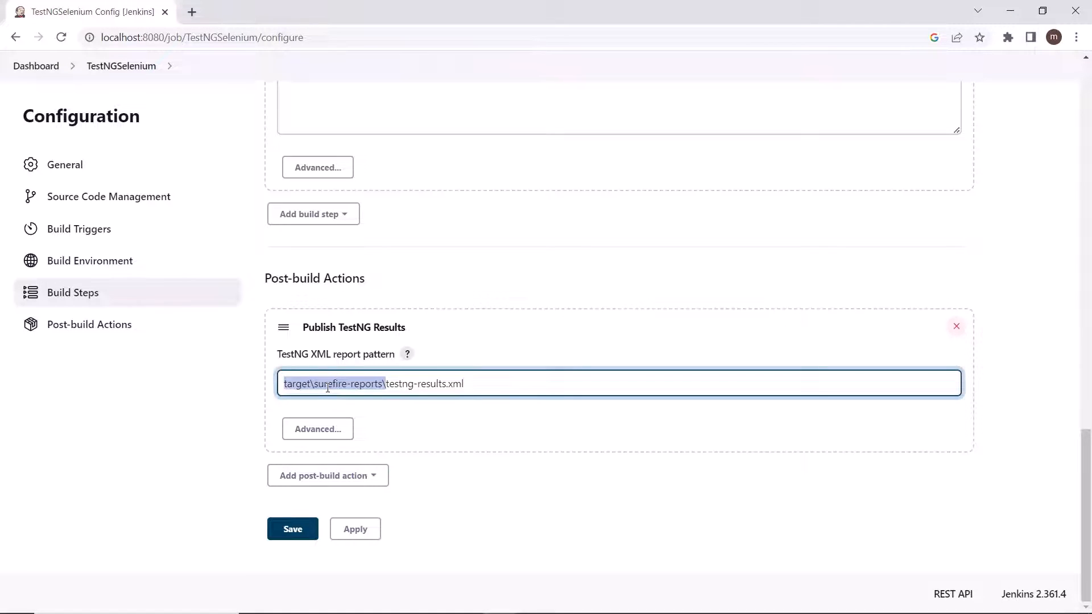
text(**\)
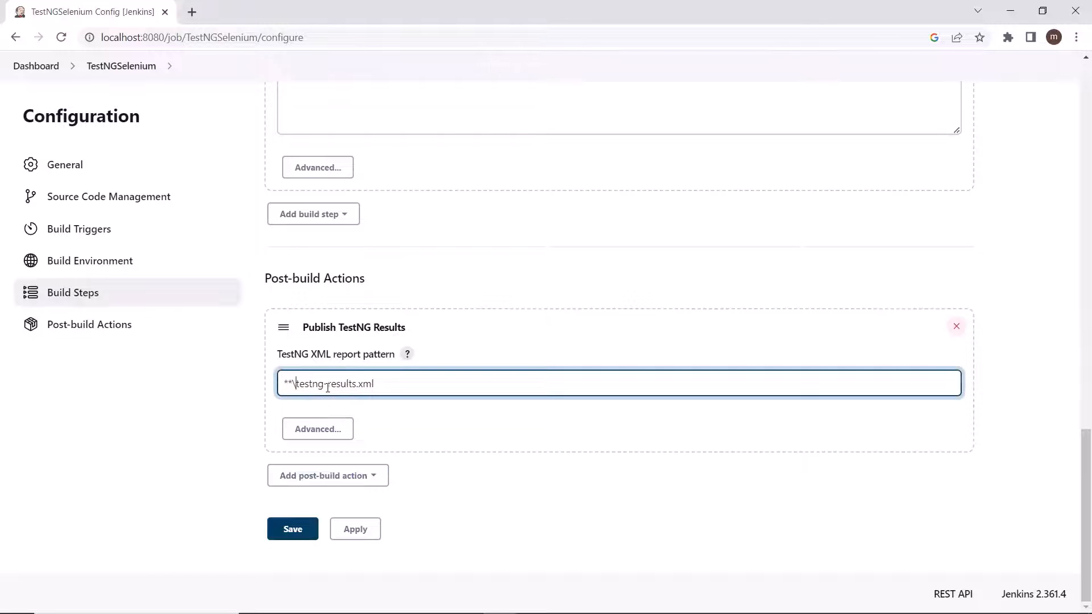
Step: Replace the wildcard in the TestNG XML report pattern so that it reads target\surefire-reports\testng-results.xml
drag(285, 384, 293, 383)
click(311, 385)
drag(284, 383, 363, 387)
click(349, 385)
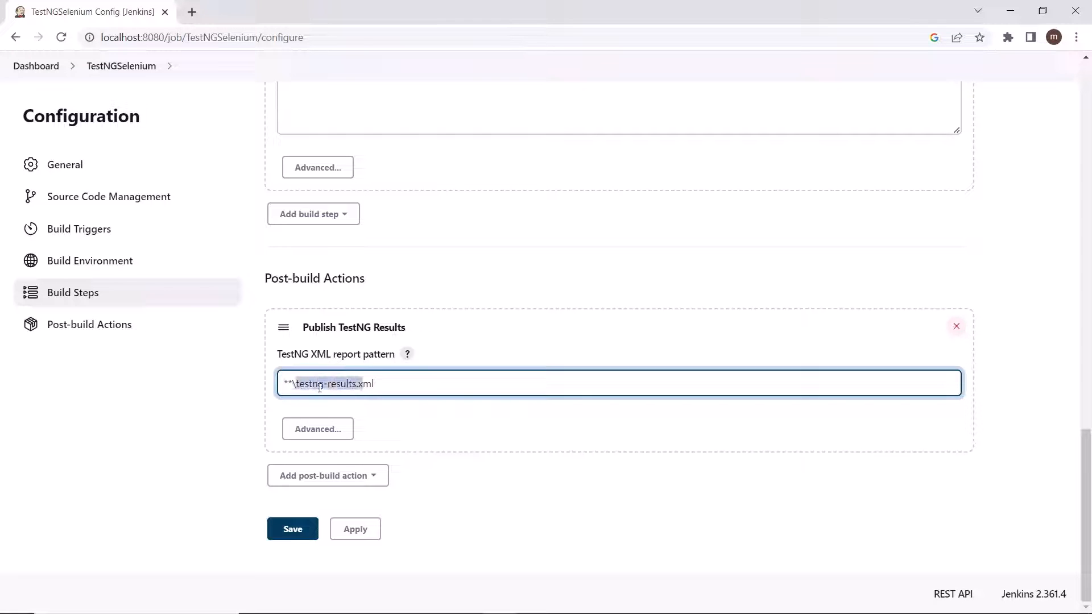
click(287, 384)
key(Delete)
key(Delete)
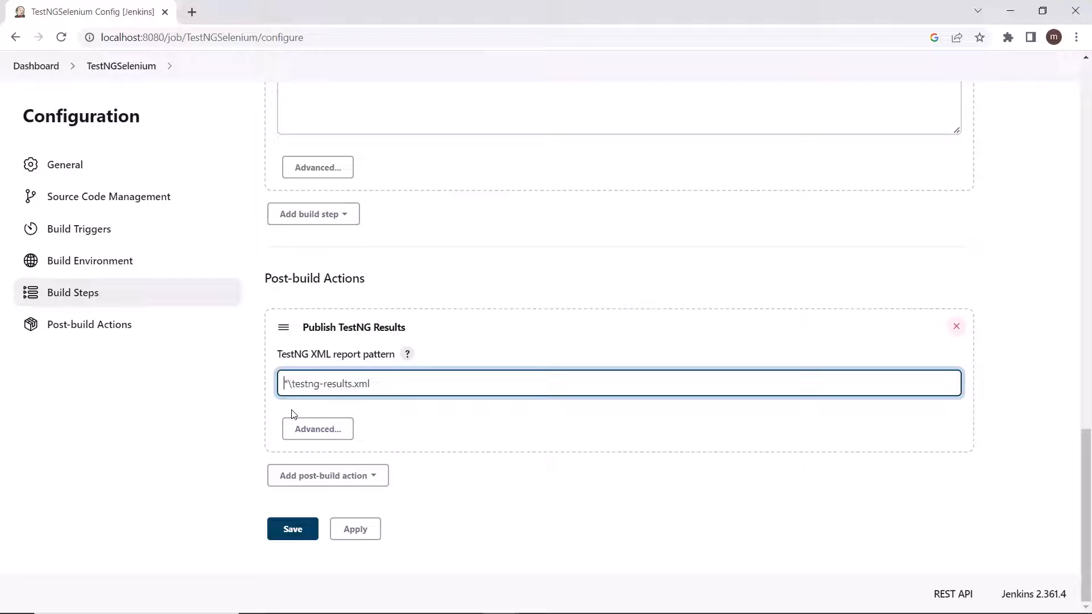
key(ctrl+v)
key(Delete)
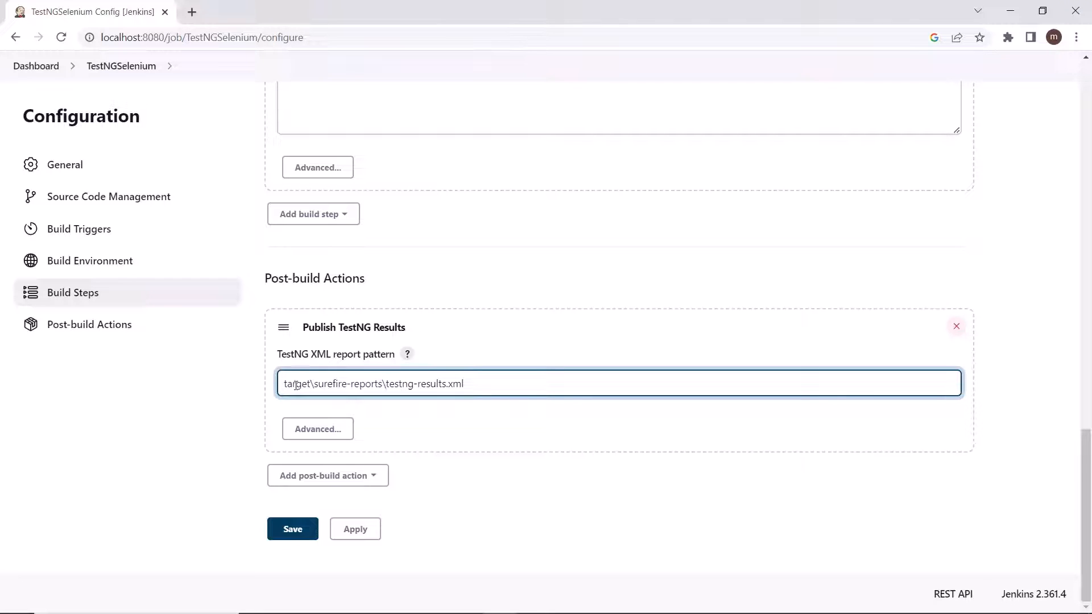
Step: Check the folder and file name in the TestNG XML report pattern and save the project configuration
double_click(295, 385)
click(414, 384)
double_click(300, 388)
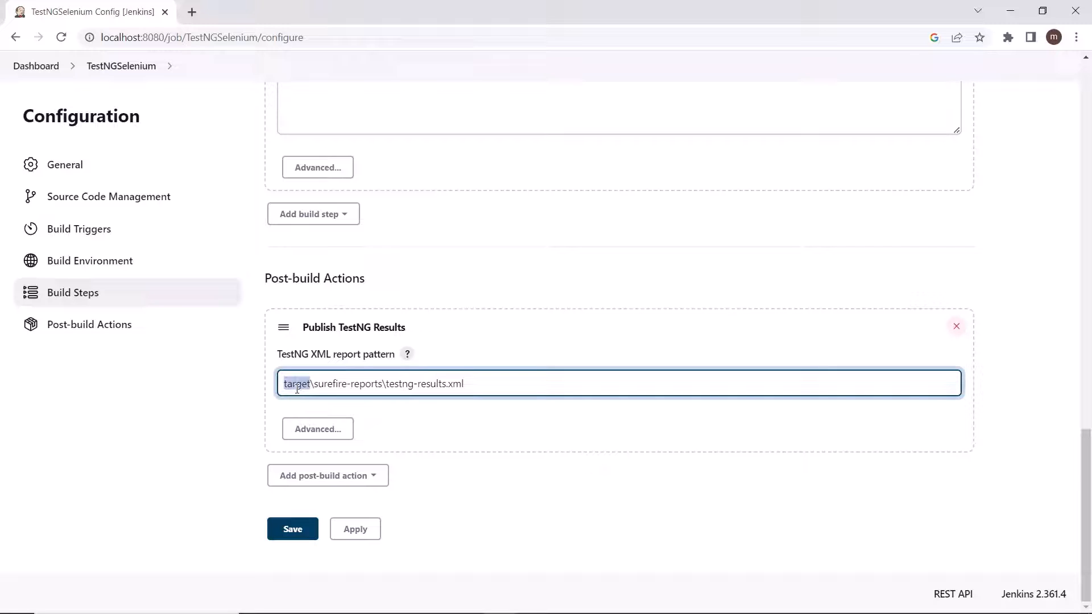
click(353, 387)
drag(472, 385, 246, 391)
click(259, 421)
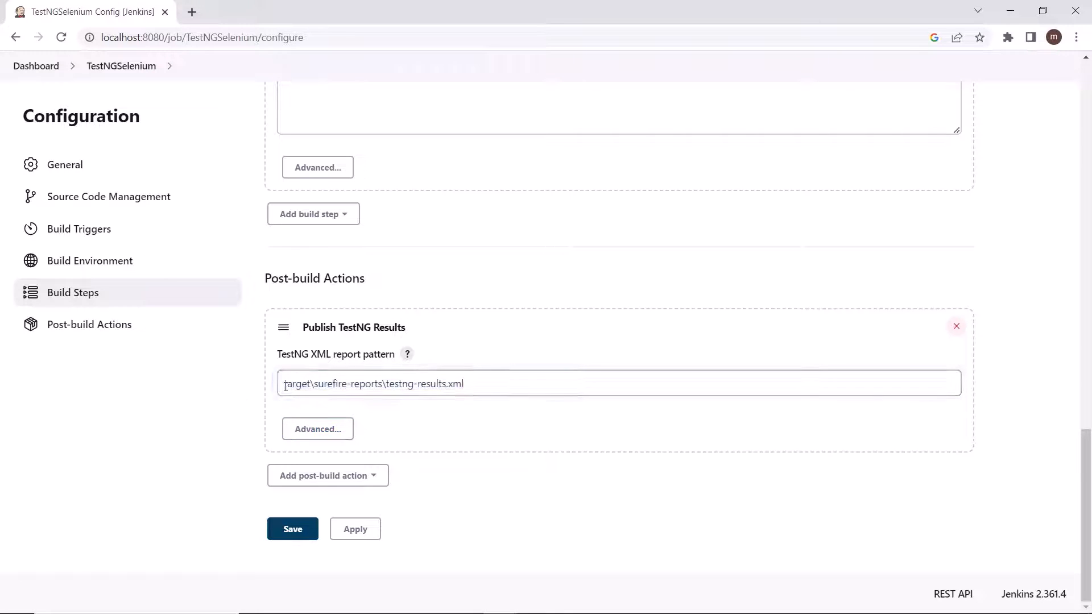
click(286, 534)
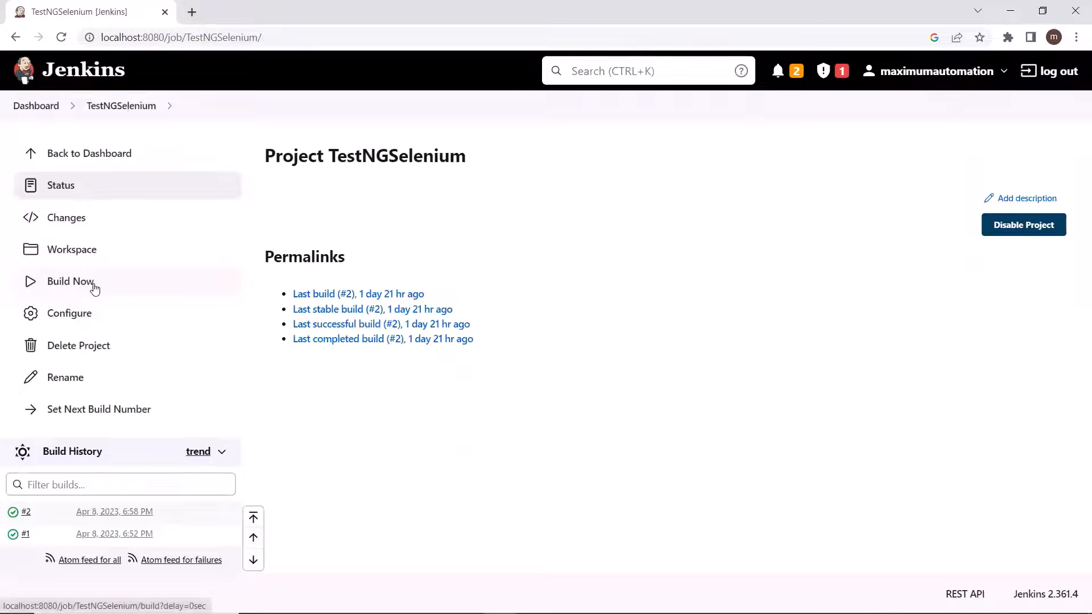
Step: Start a new build of the TestNGSelenium project and open that build's console output
click(117, 282)
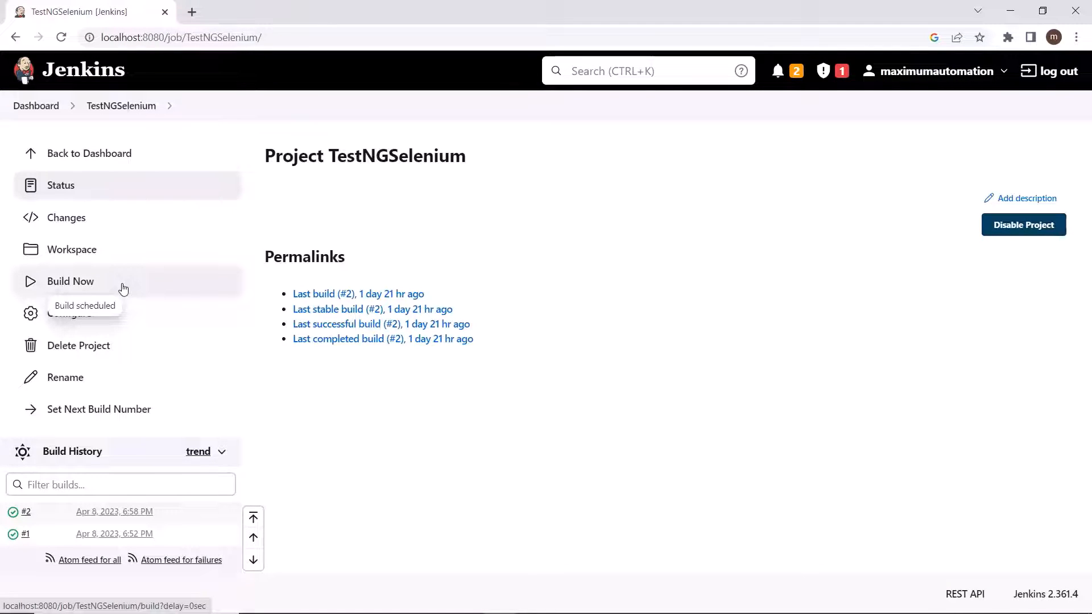
scroll(179, 386, down, 1)
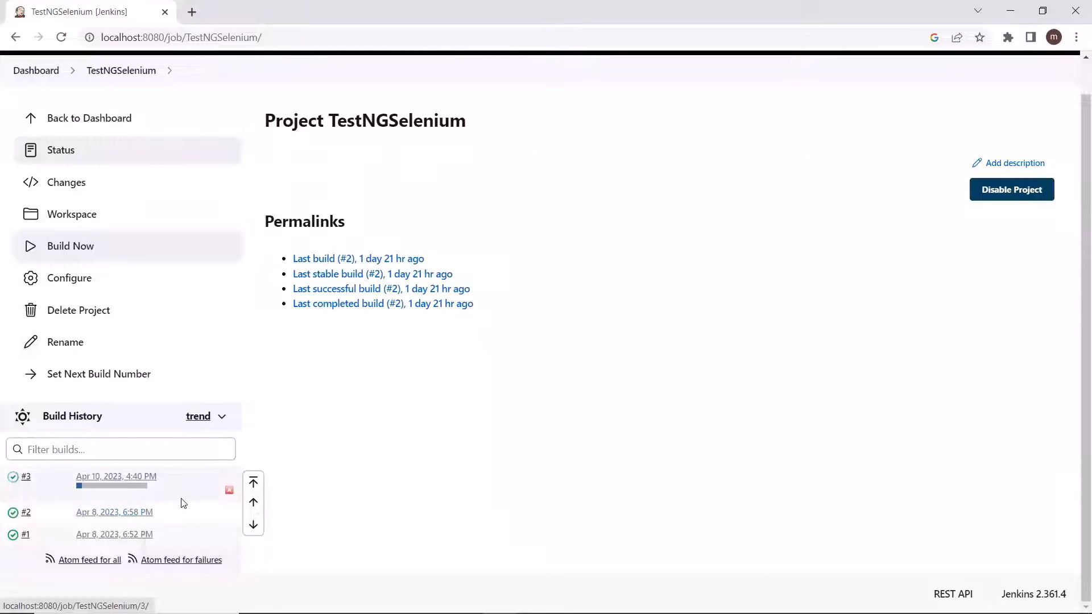
click(112, 479)
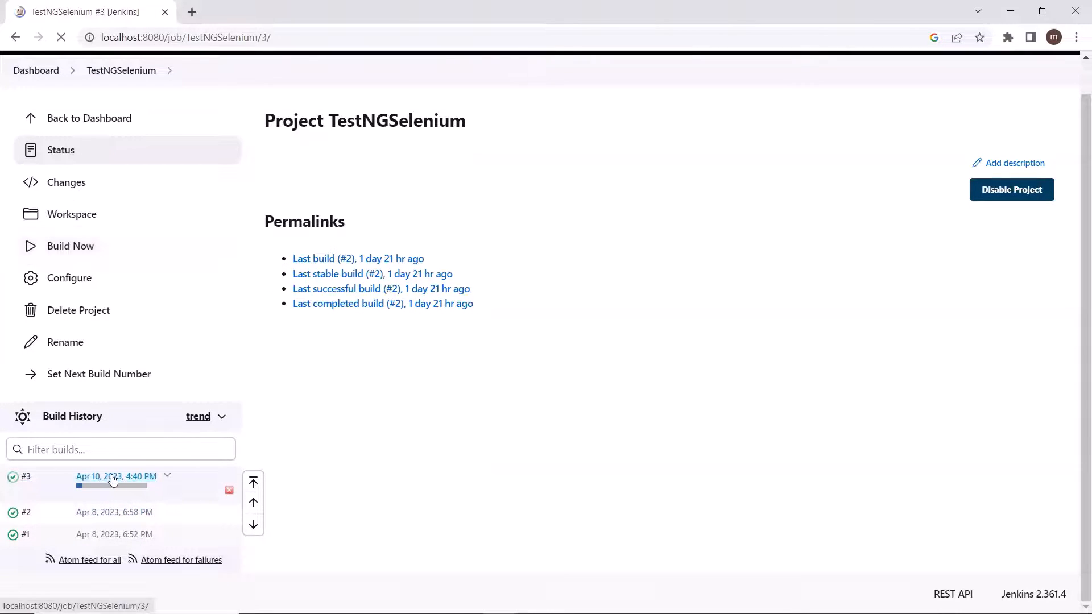
click(104, 250)
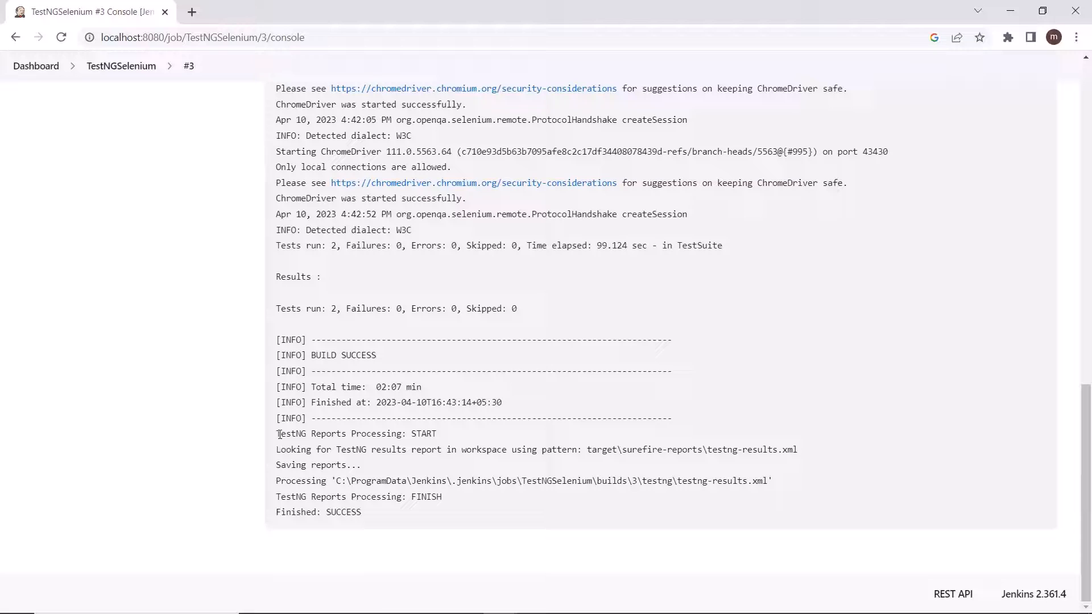
Step: Examine the TestNG report processing lines at the end of the console output, including the search pattern and processed file path
drag(278, 434, 444, 434)
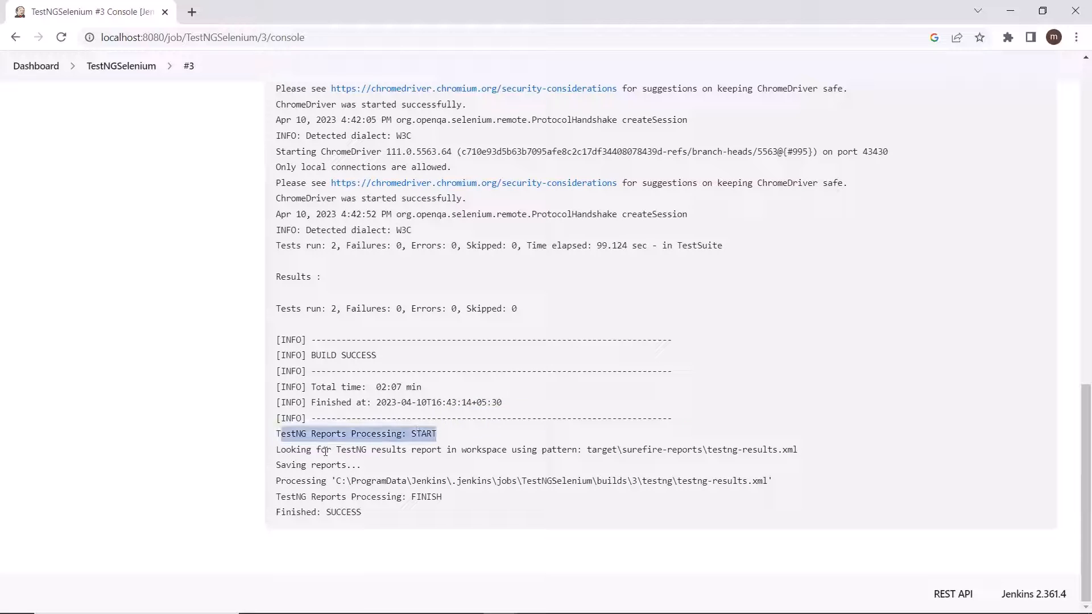
click(284, 450)
drag(278, 451, 813, 453)
click(588, 454)
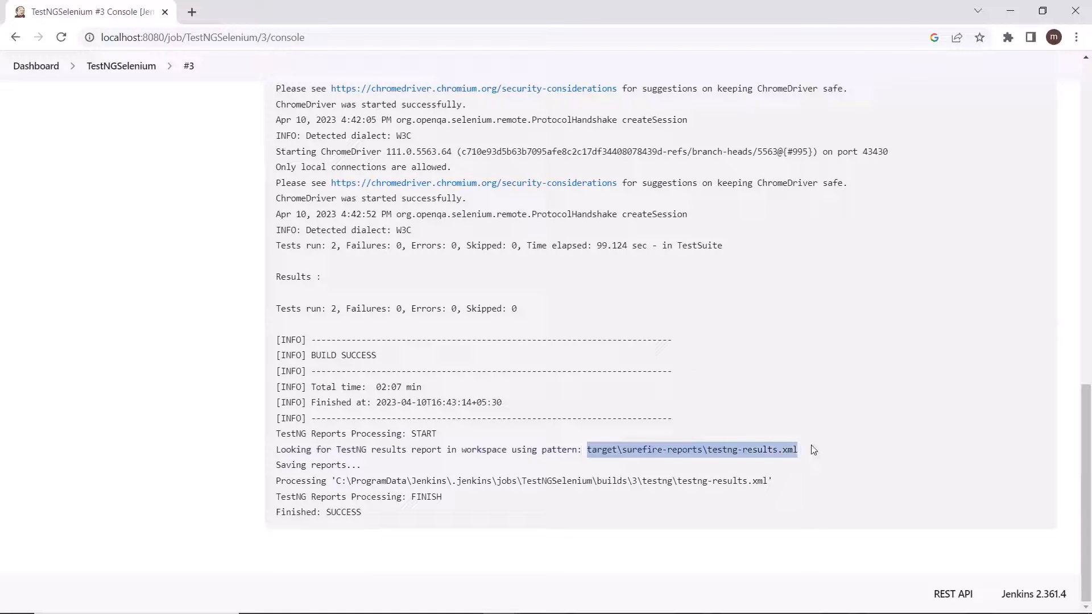
click(332, 465)
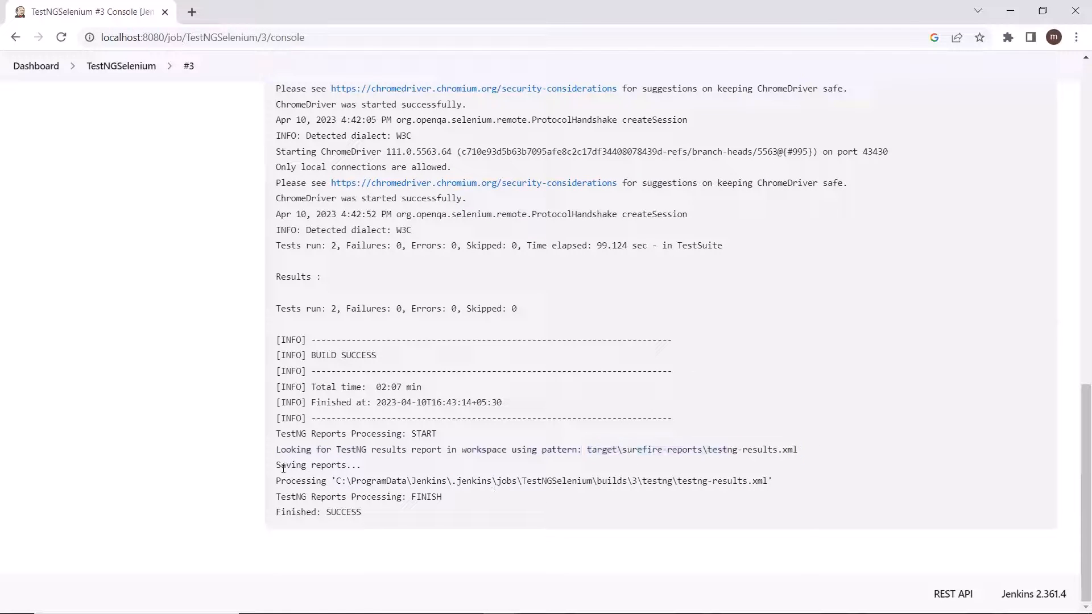
drag(346, 465, 738, 482)
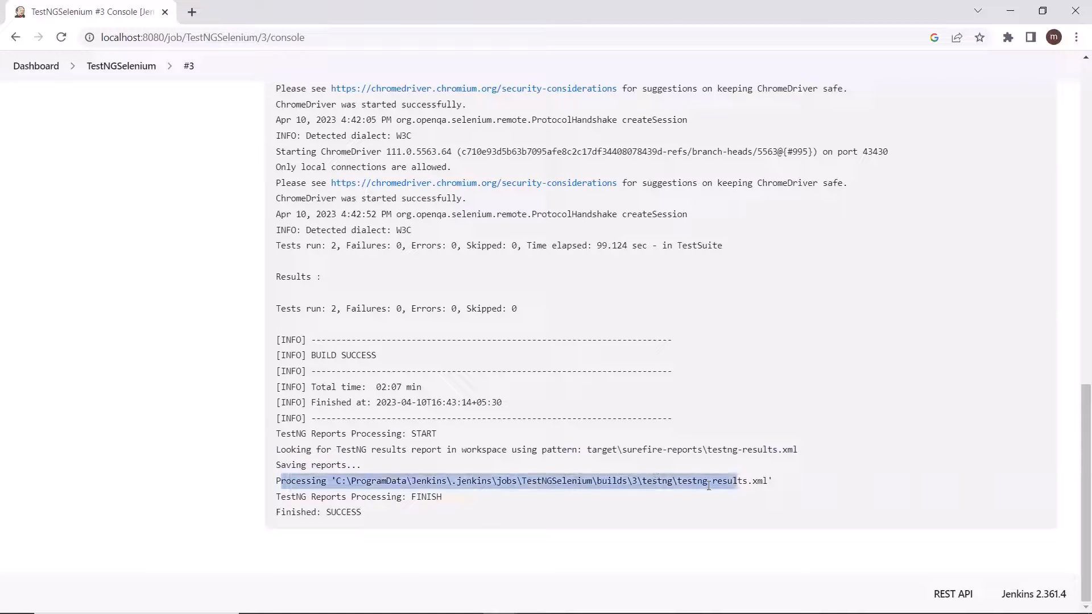
click(455, 496)
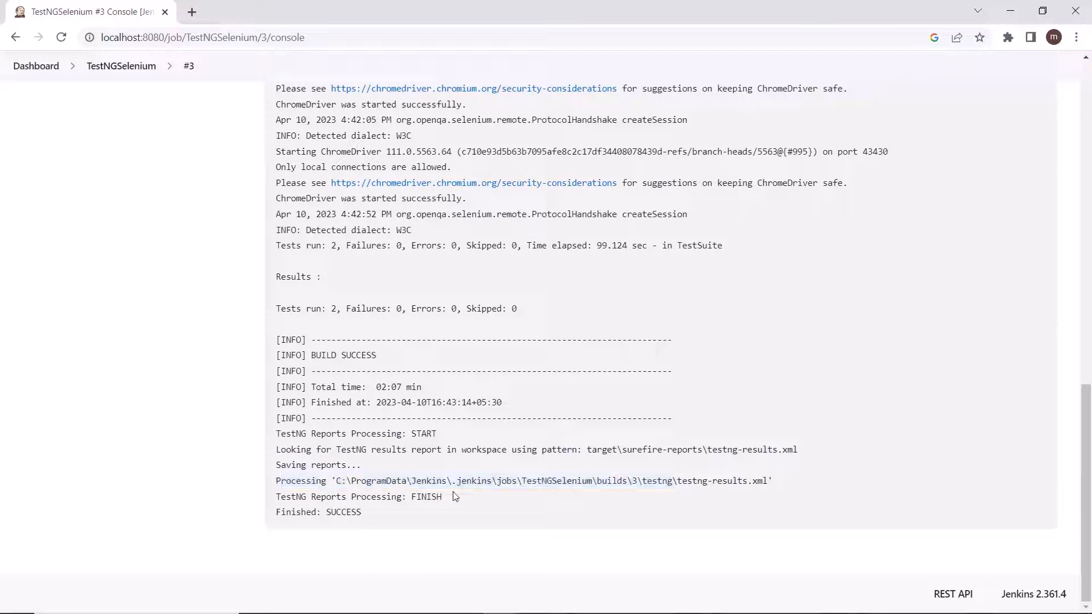
Step: Open the TestNGSelenium project's TestNG Results and review the test totals of the latest build
click(122, 67)
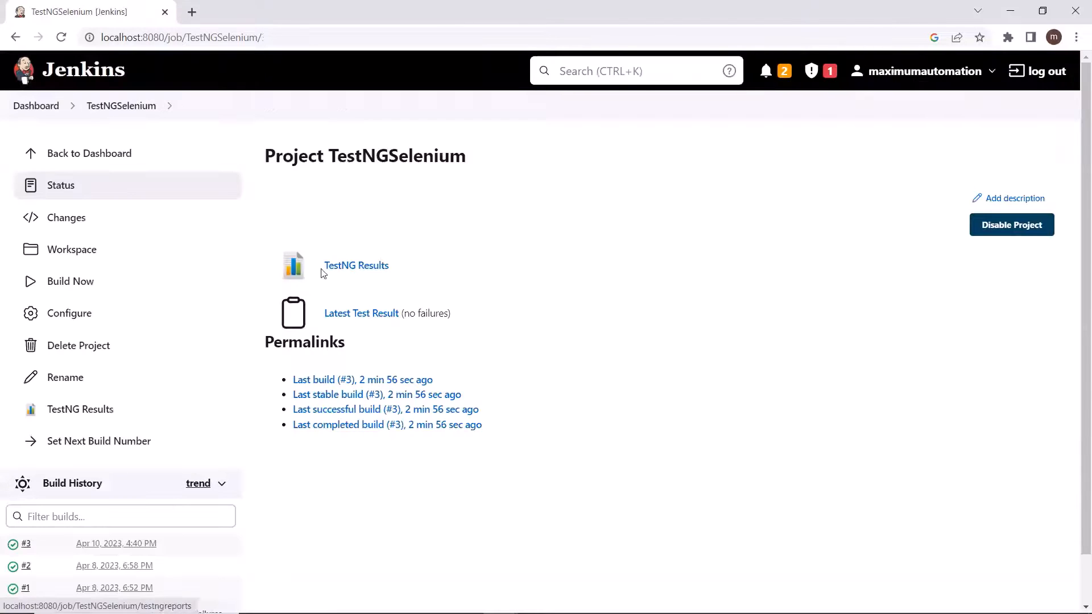
click(358, 269)
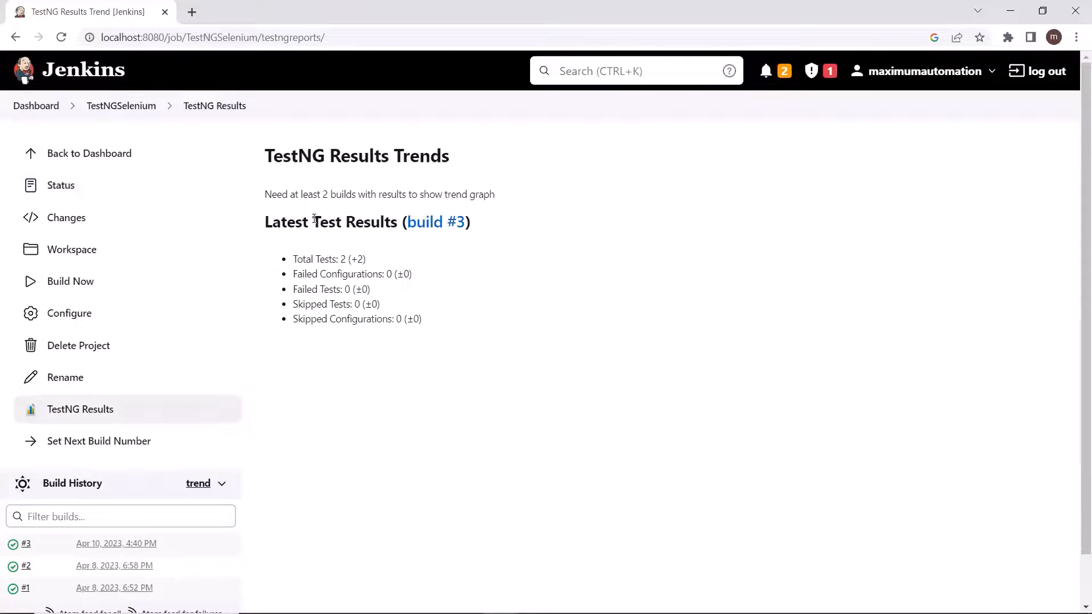
drag(293, 259, 355, 274)
click(351, 259)
drag(289, 260, 350, 270)
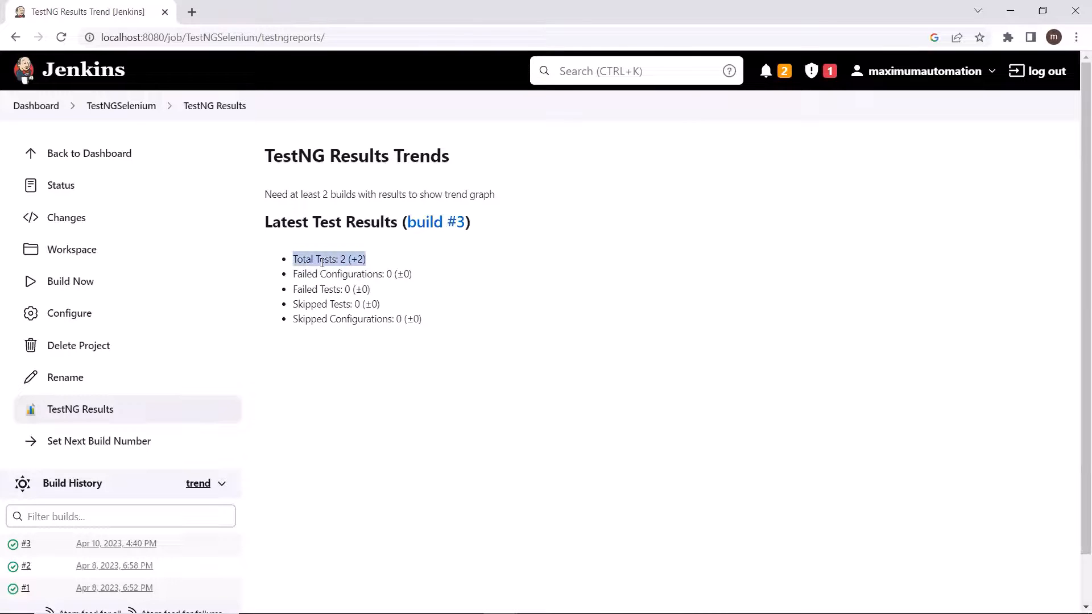
click(420, 277)
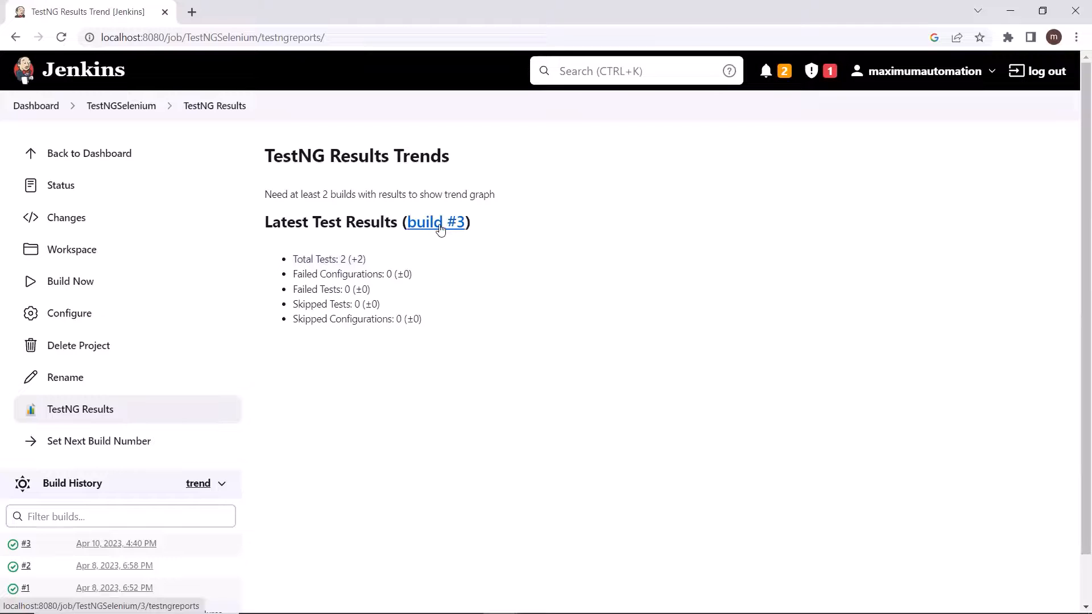
Step: View the TestNG report for build #3 and open the detailed results of the runner package
click(440, 228)
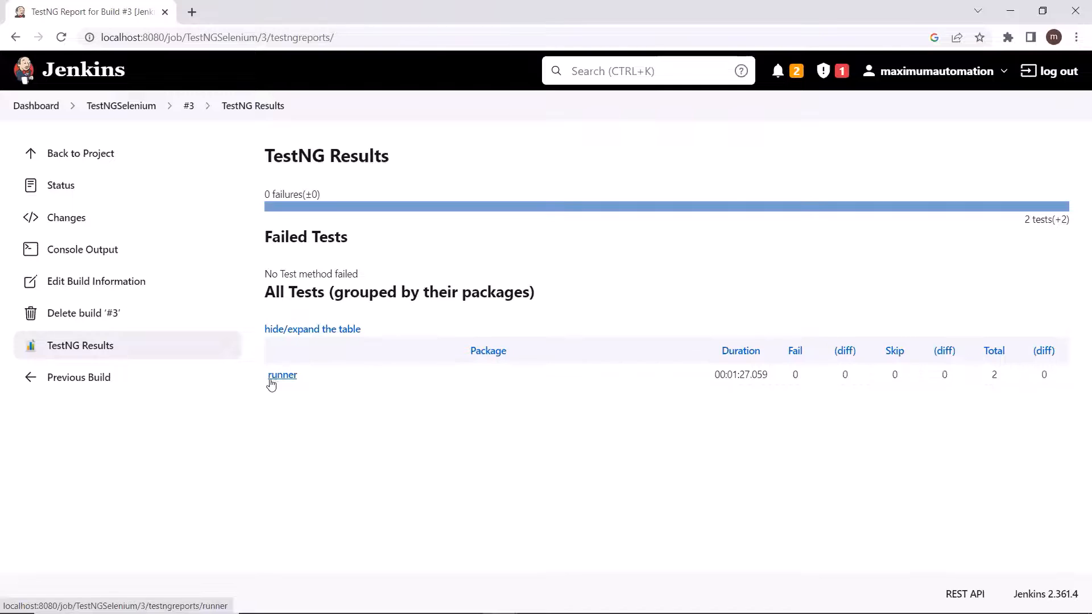
double_click(997, 379)
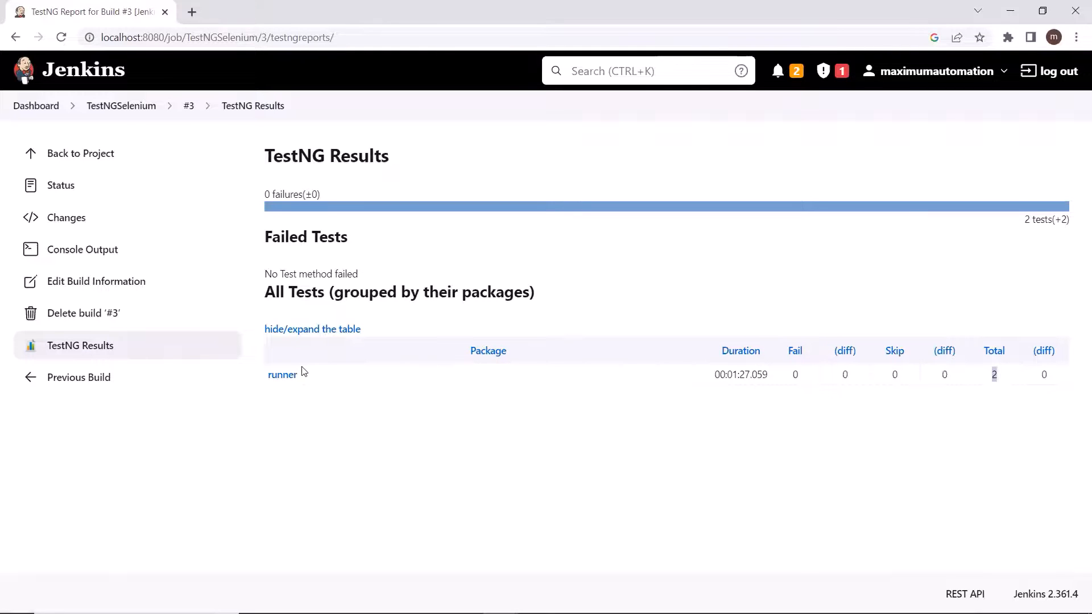
click(284, 377)
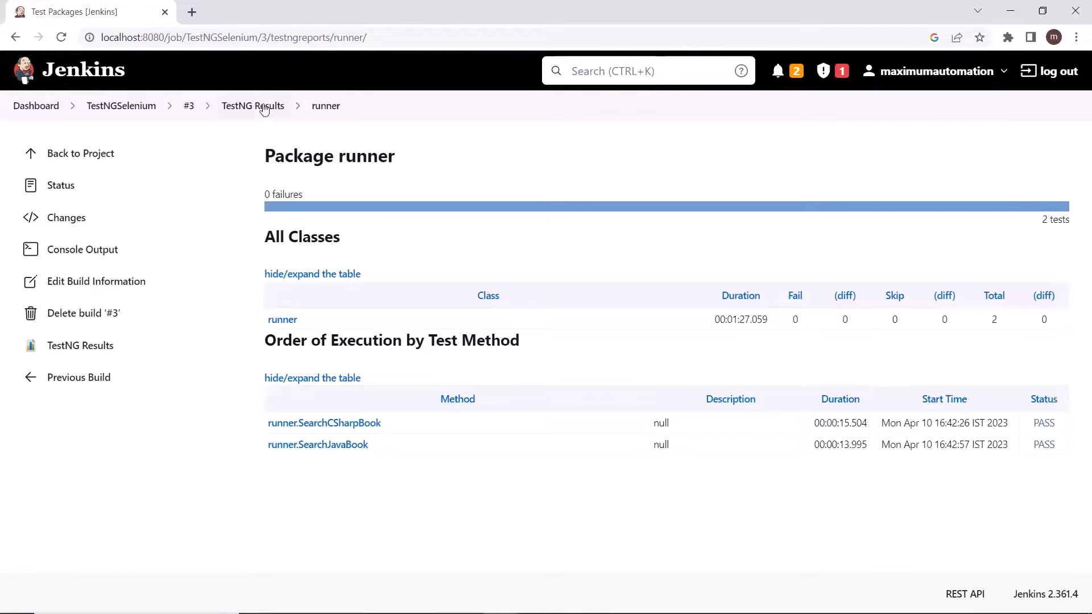
Step: Examine the URL of the runner package's TestNG report page, including its localhost host part
click(321, 36)
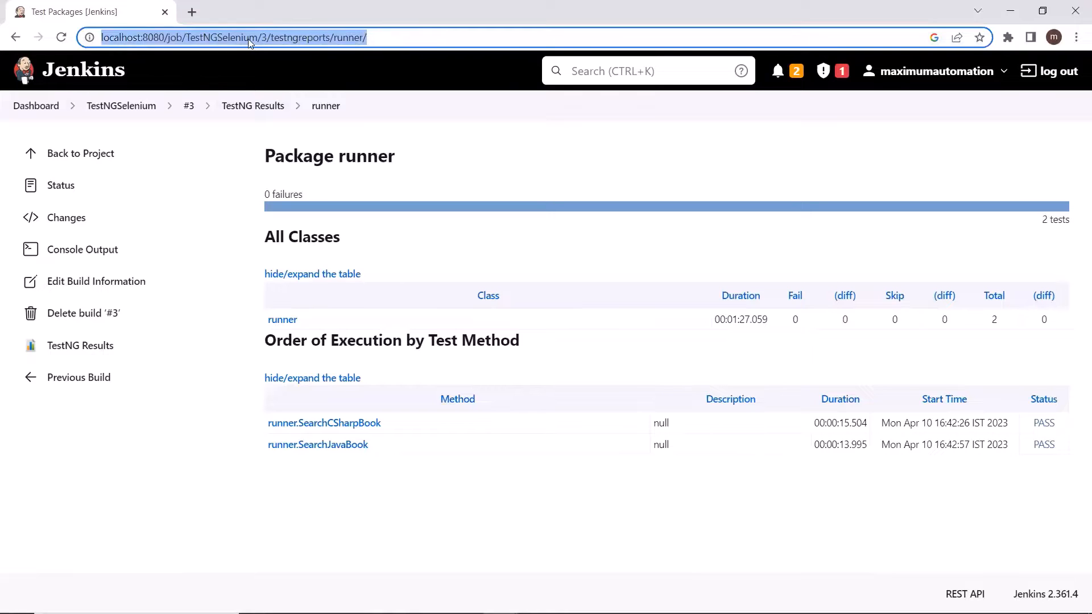
drag(369, 37, 142, 37)
drag(44, 42, 44, 42)
click(211, 43)
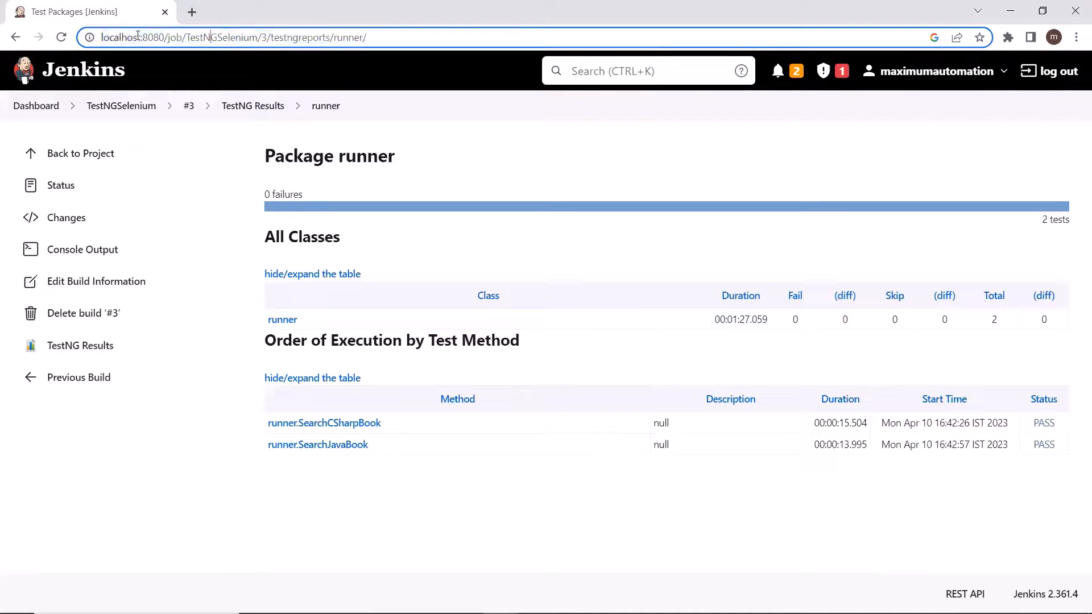
drag(99, 42, 138, 45)
click(138, 38)
click(142, 36)
key(shift+Home)
click(376, 37)
key(shift+Home)
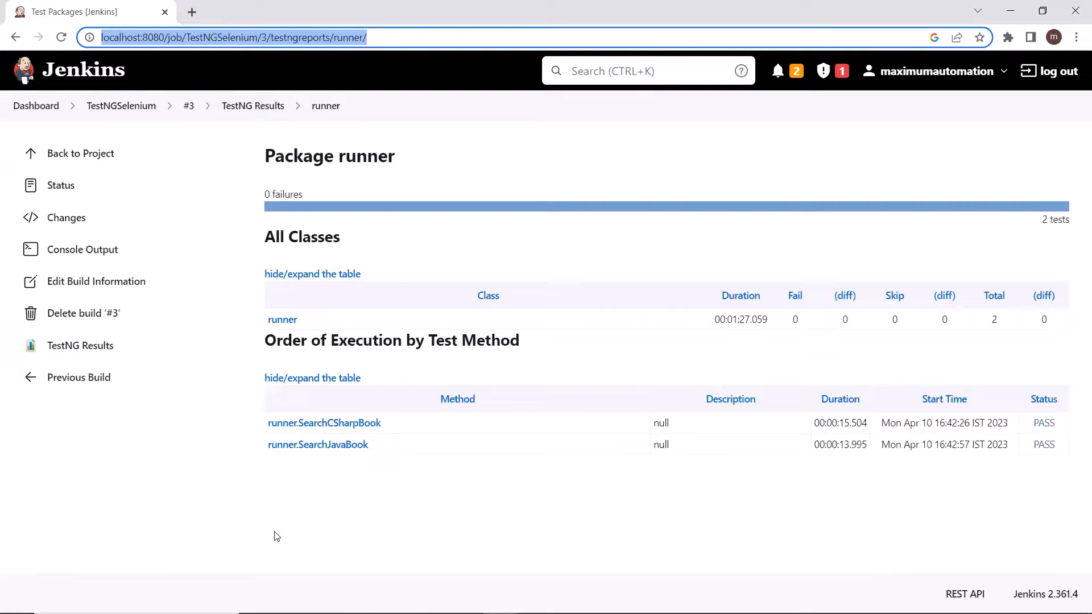
click(273, 505)
click(373, 37)
click(293, 489)
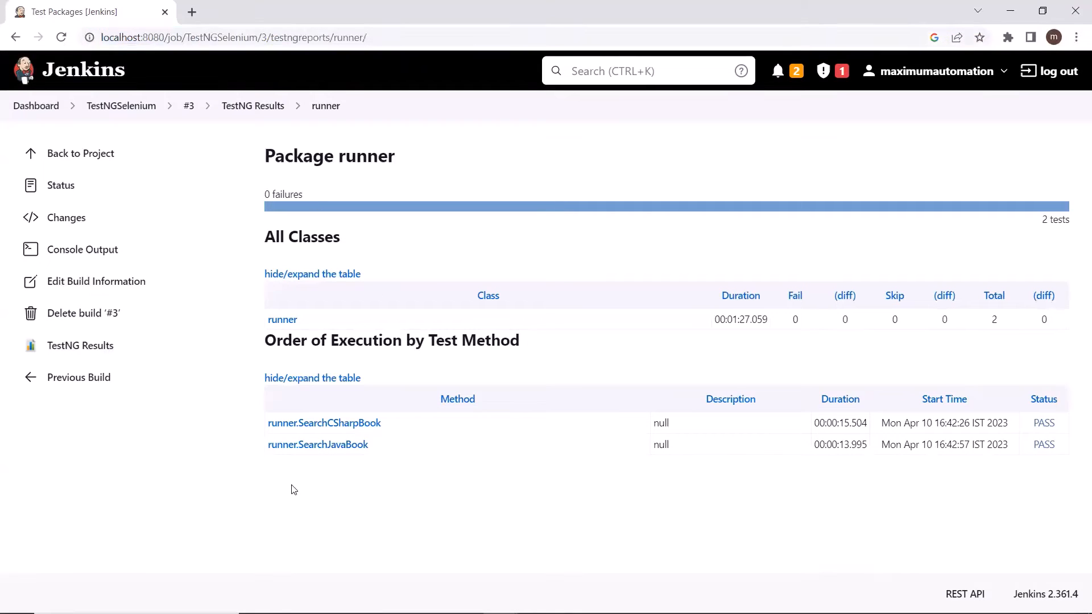